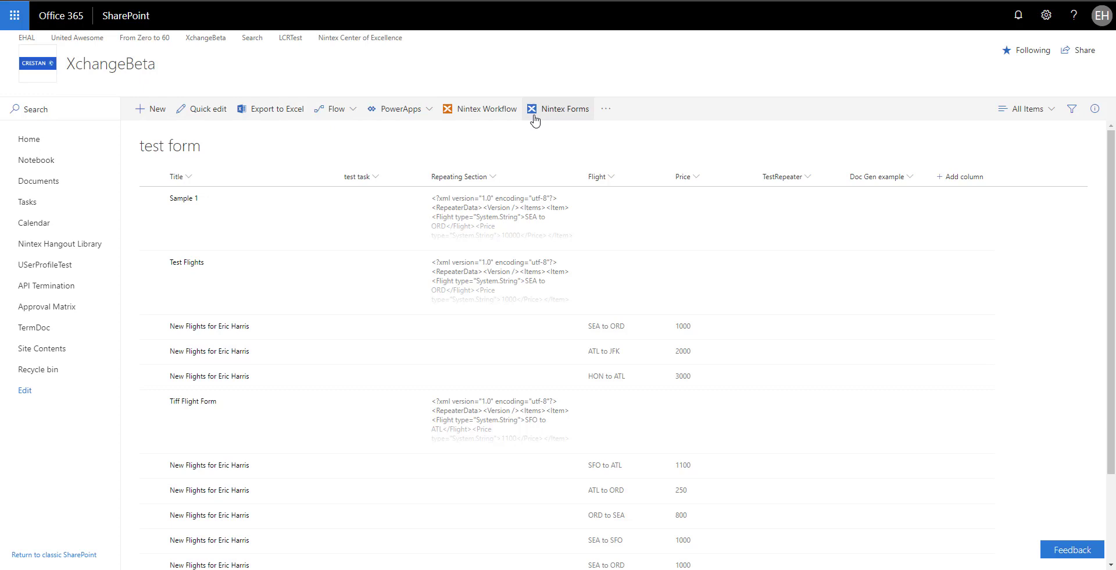
- Launch Nintex Forms from the 'test form' list toolbar
click(555, 120)
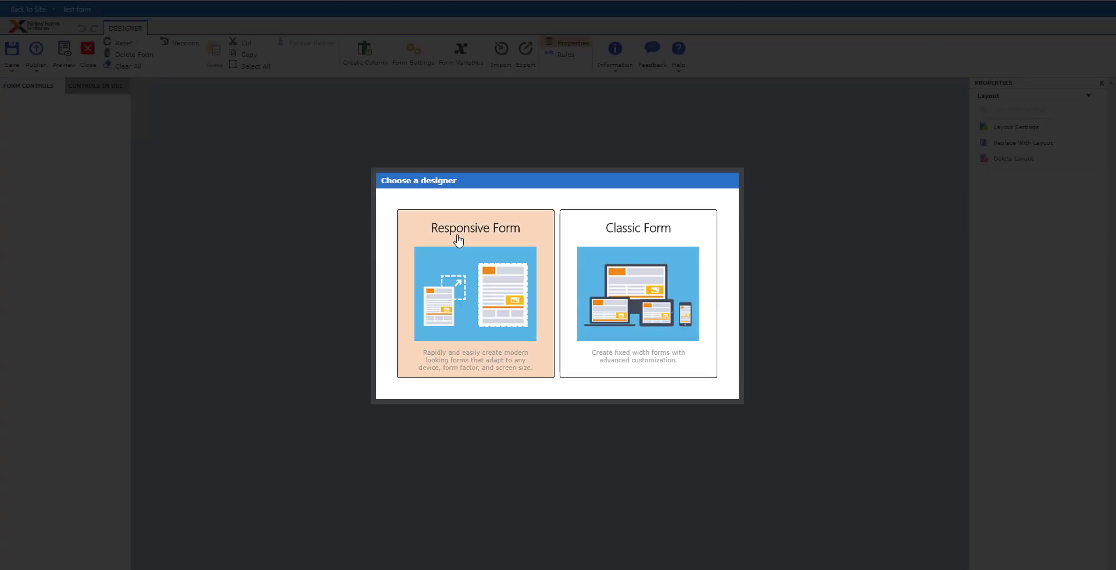
- Pick the Responsive designer and expand the SharePoint and List Columns control groups
click(461, 237)
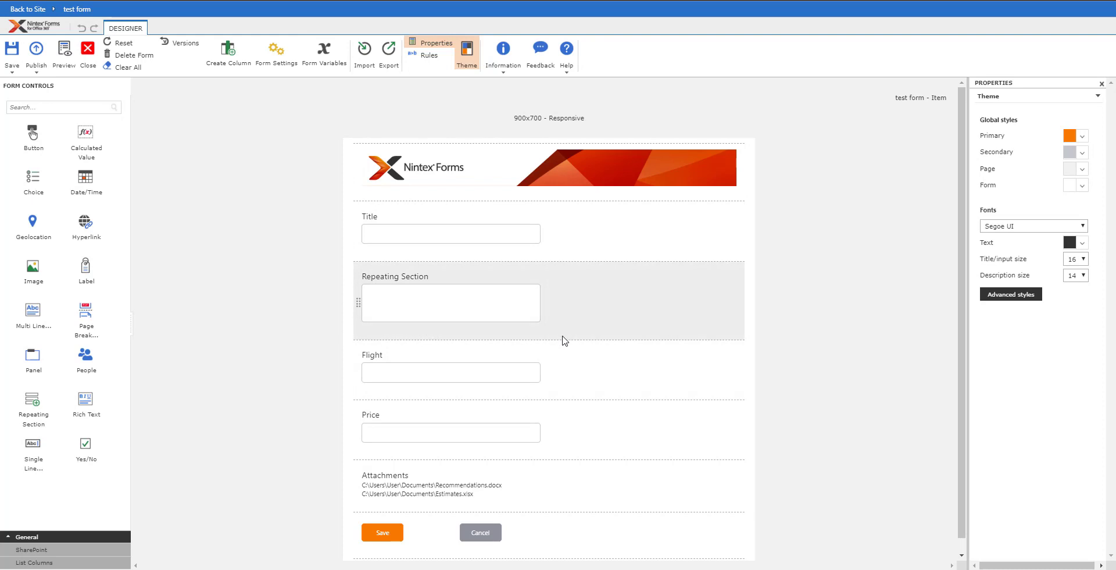
click(60, 550)
click(58, 562)
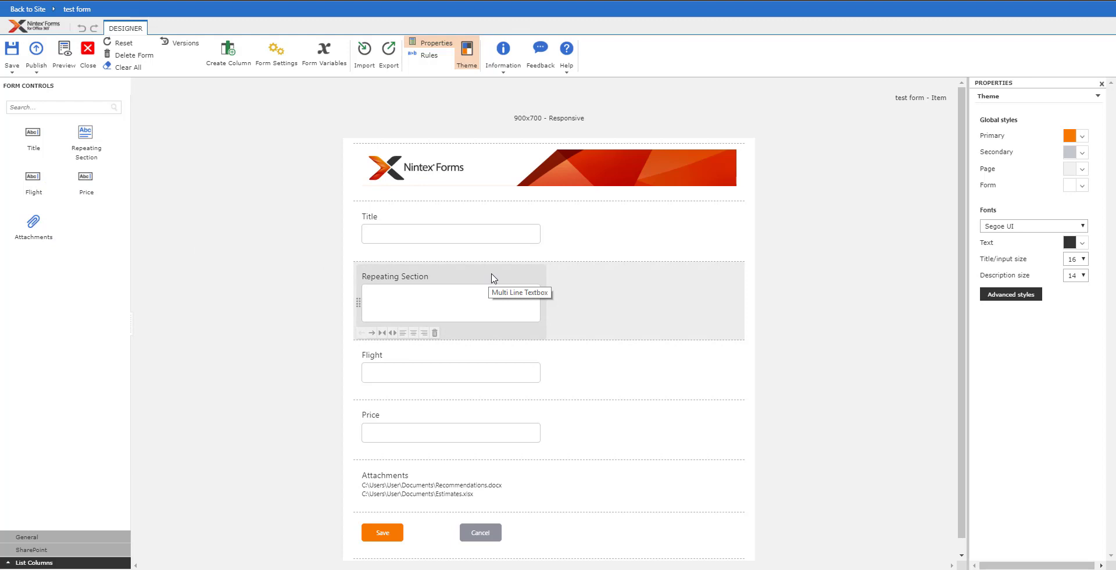
- Rename the Title control to Name and delete the Repeating Section text field
click(428, 220)
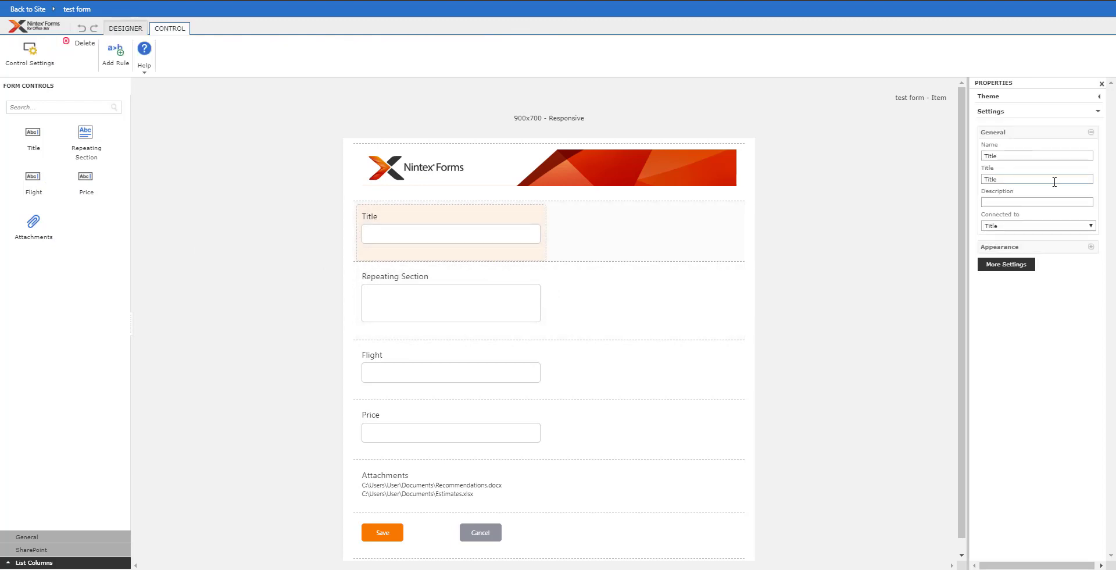
drag(1029, 159, 937, 163)
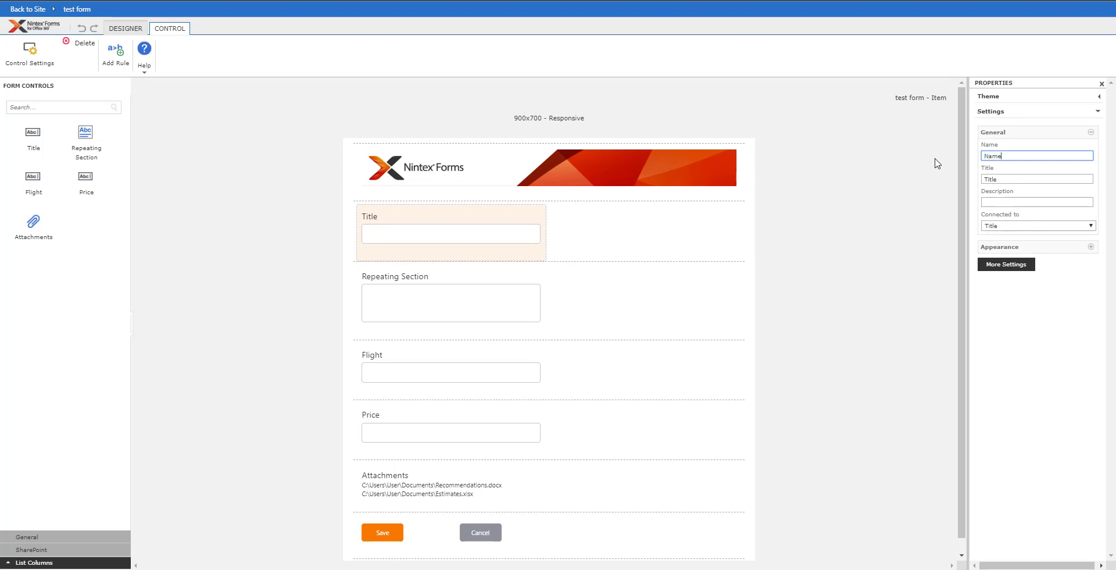
key(Tab)
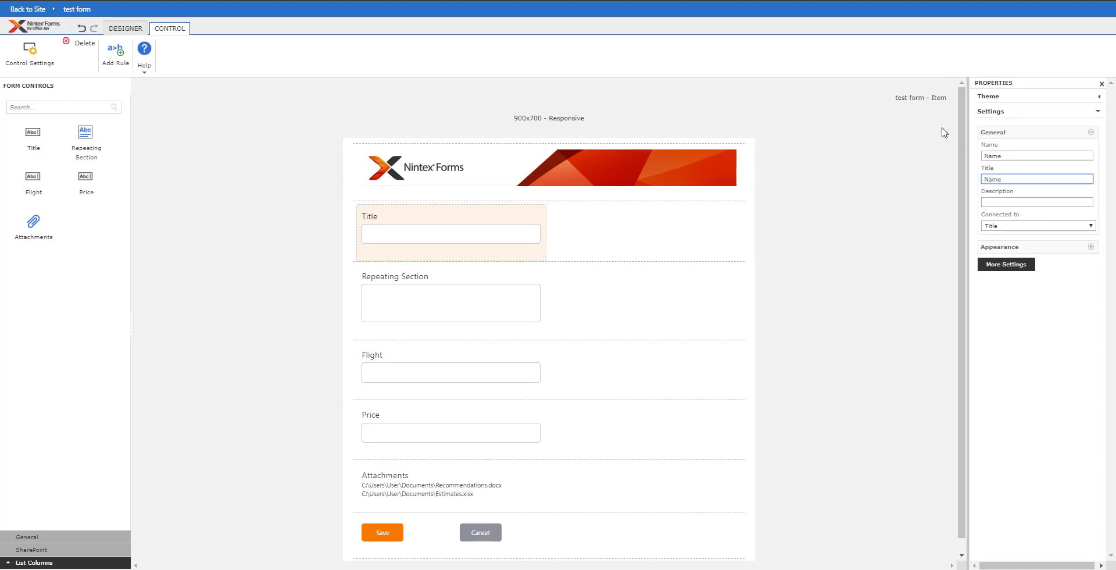
text(Name)
click(453, 313)
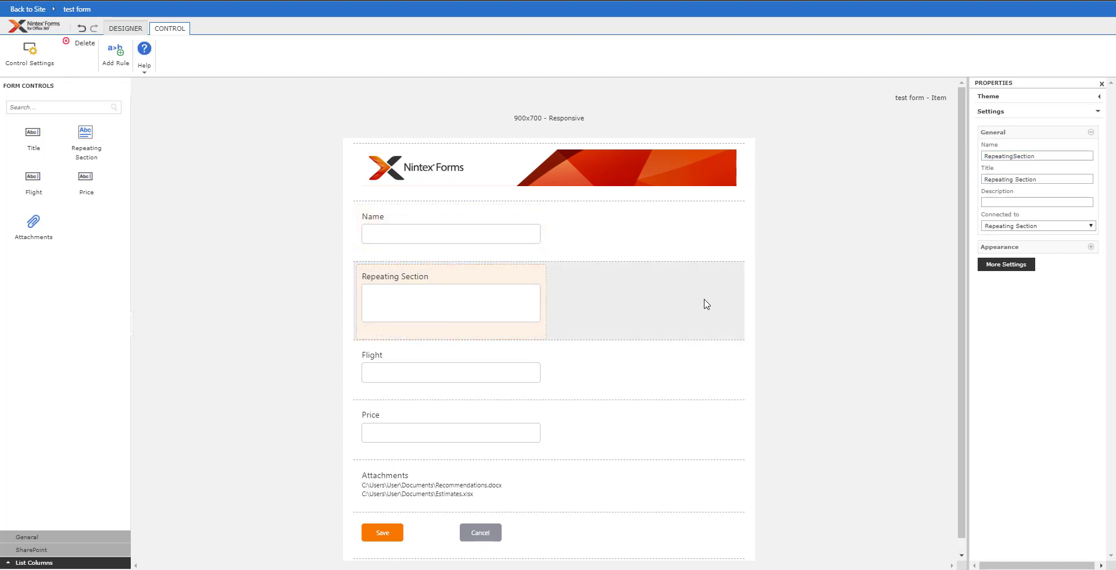
click(434, 332)
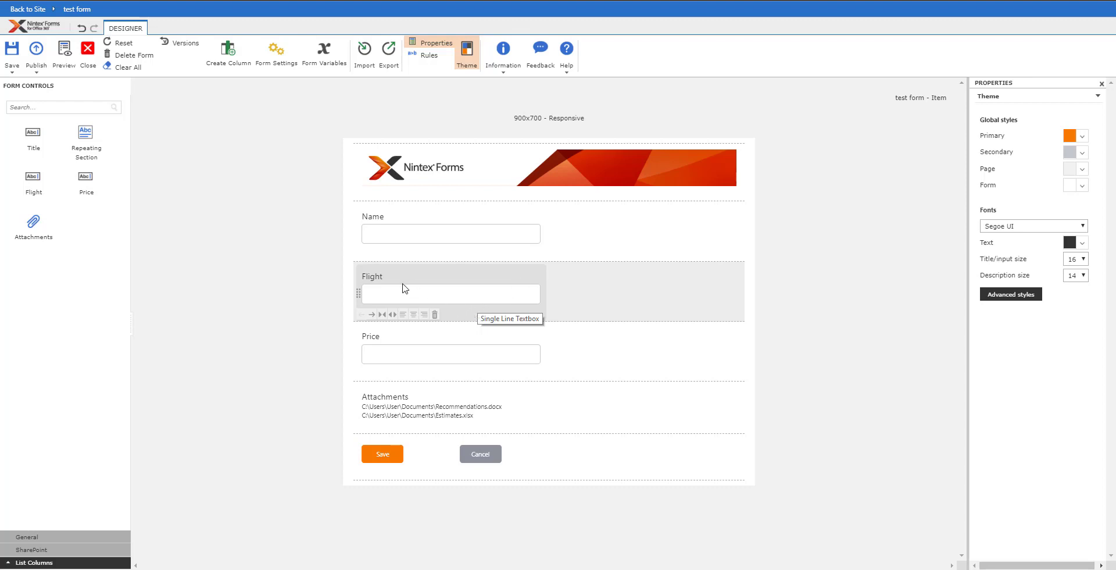
- Put Flight and Price side by side in a new repeating section and delete Attachments
drag(372, 344, 676, 295)
click(26, 536)
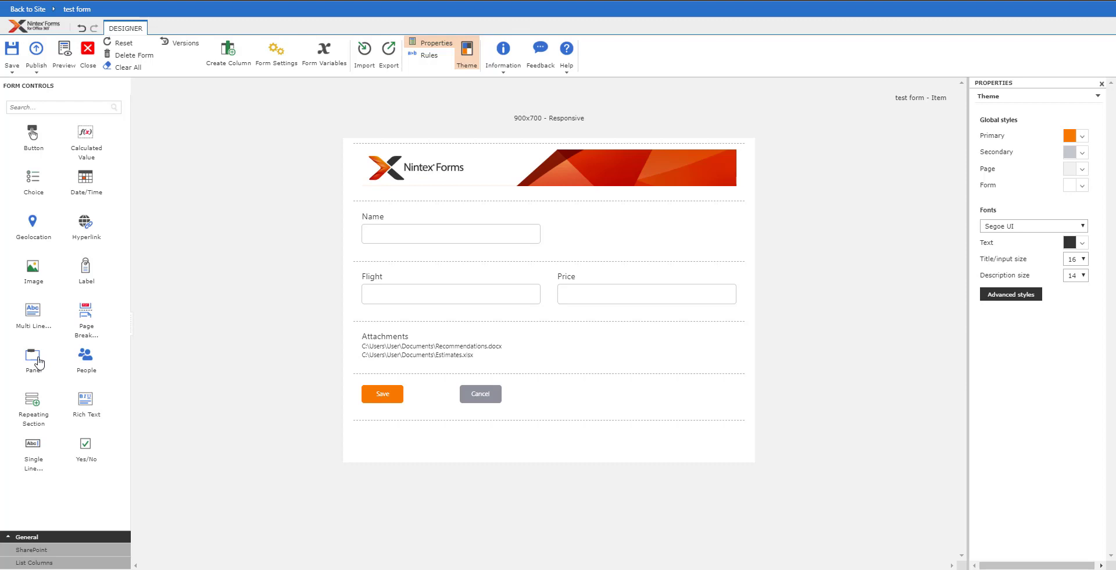
drag(30, 406, 364, 265)
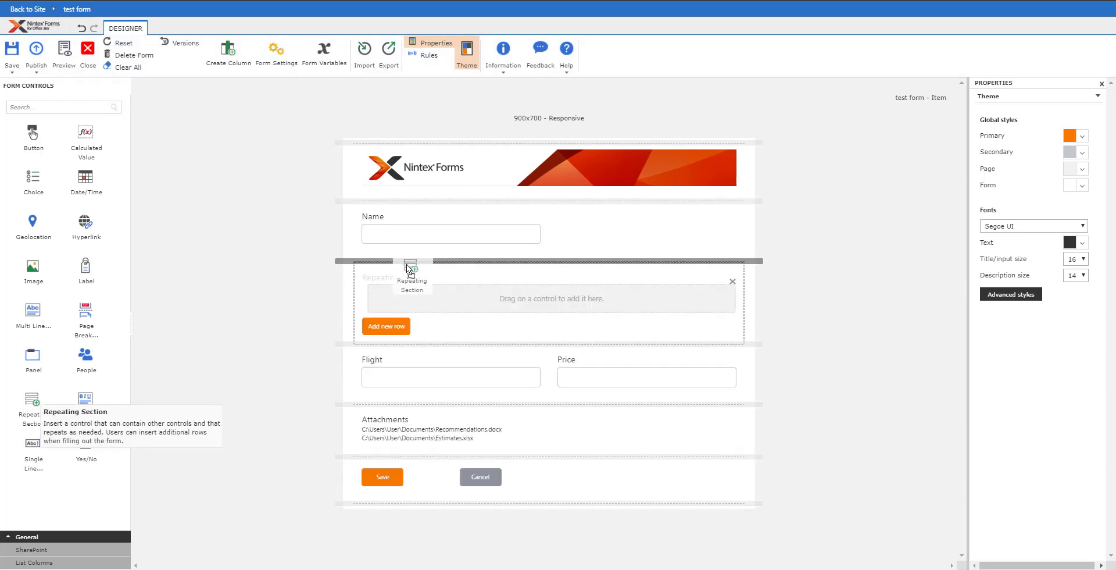
click(407, 349)
drag(407, 349, 407, 300)
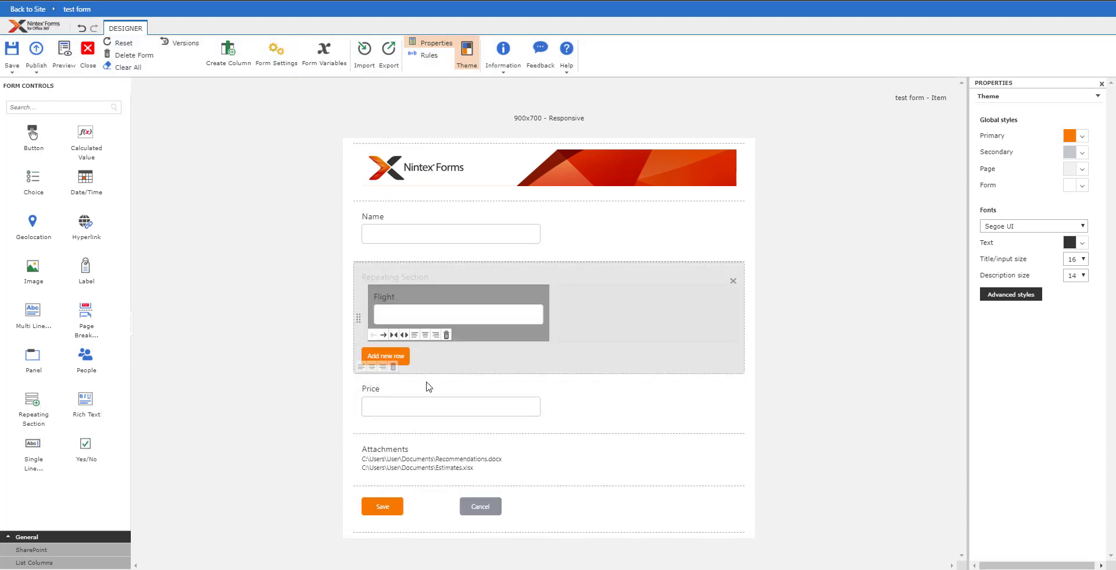
drag(428, 386, 599, 322)
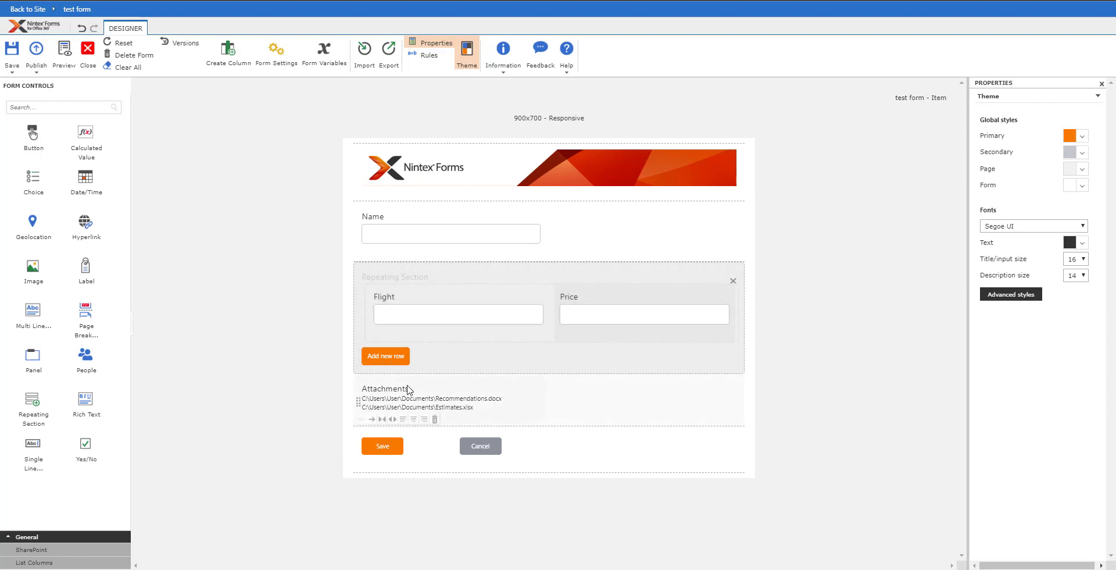
click(439, 424)
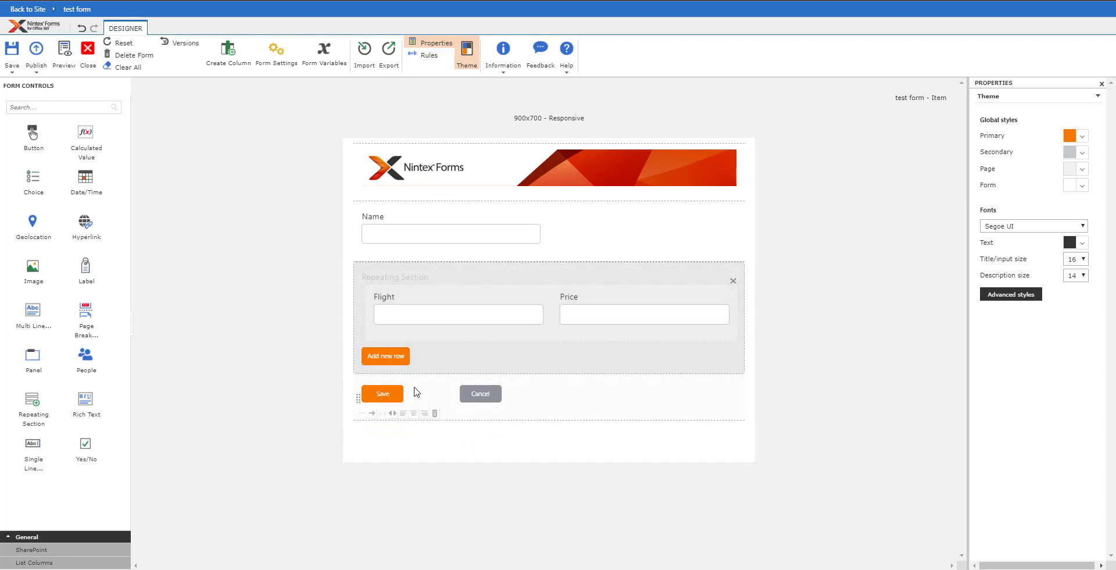
- Move Save and Cancel next to each other toward the row's centre, both centre-aligned
click(541, 400)
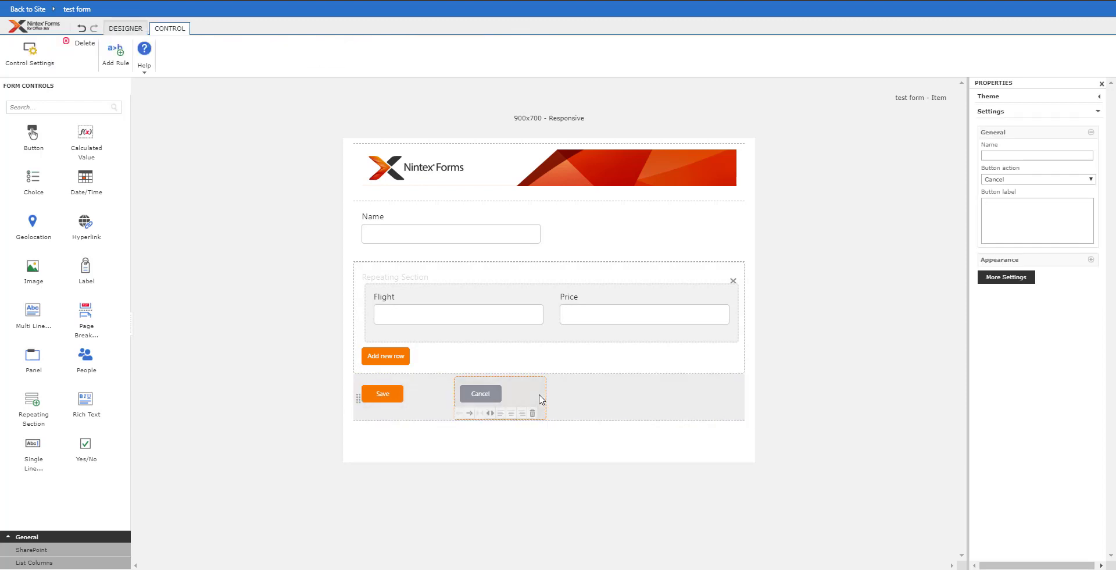
click(469, 413)
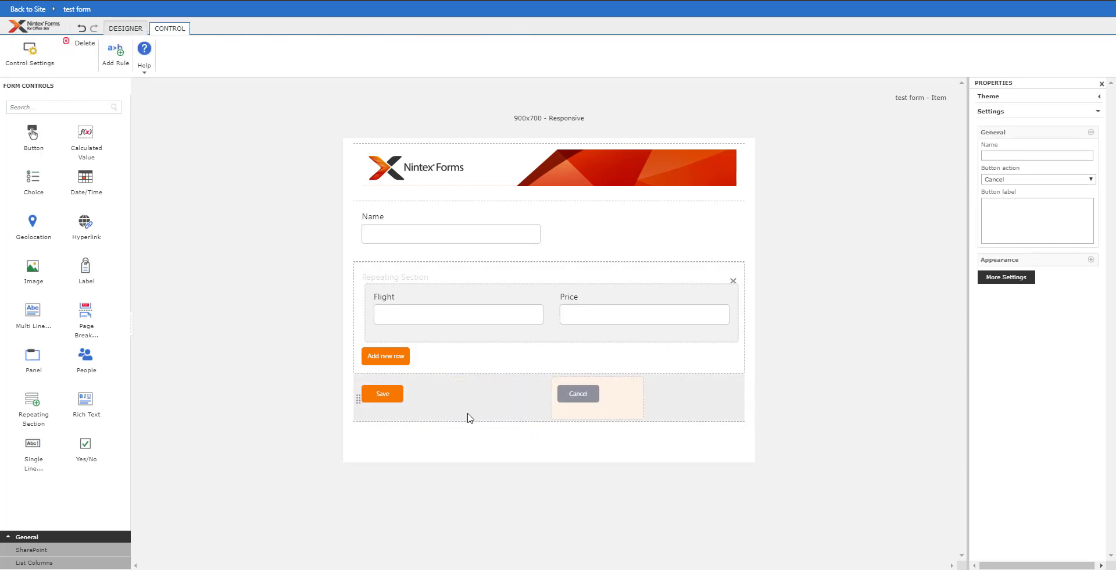
click(372, 413)
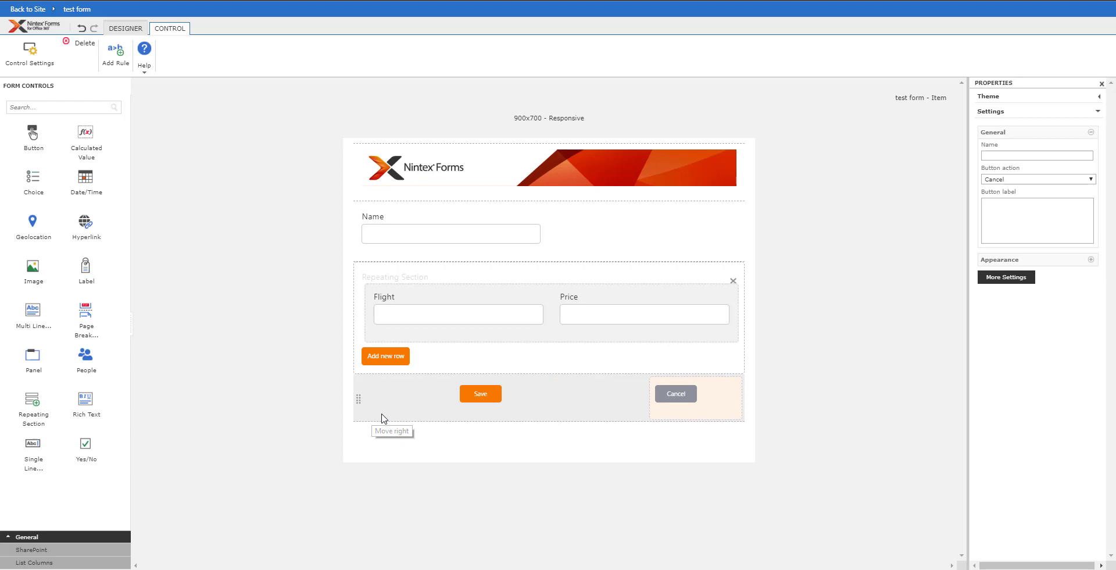
click(511, 413)
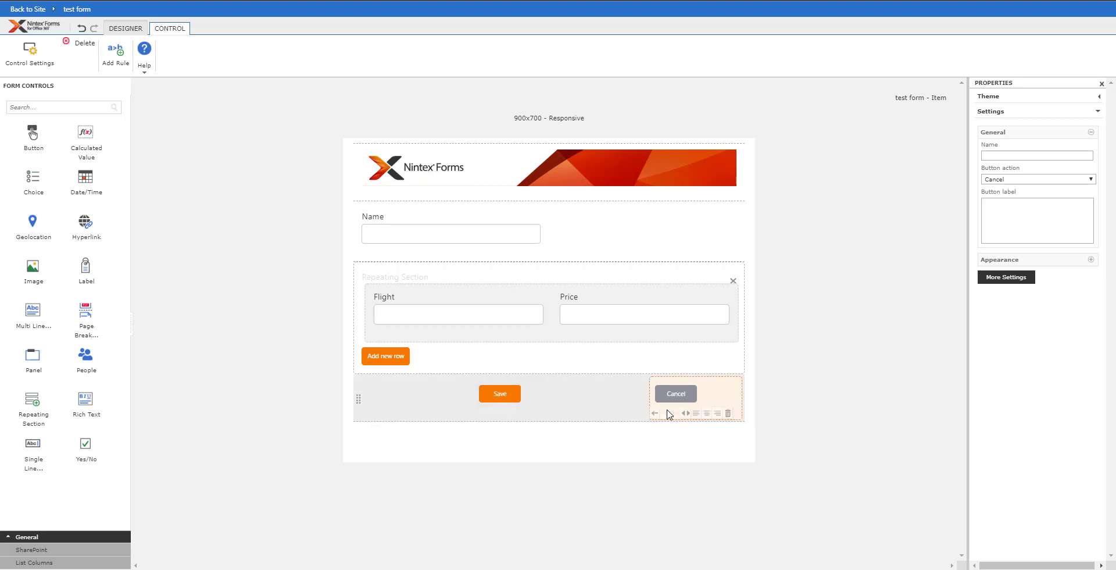
click(655, 413)
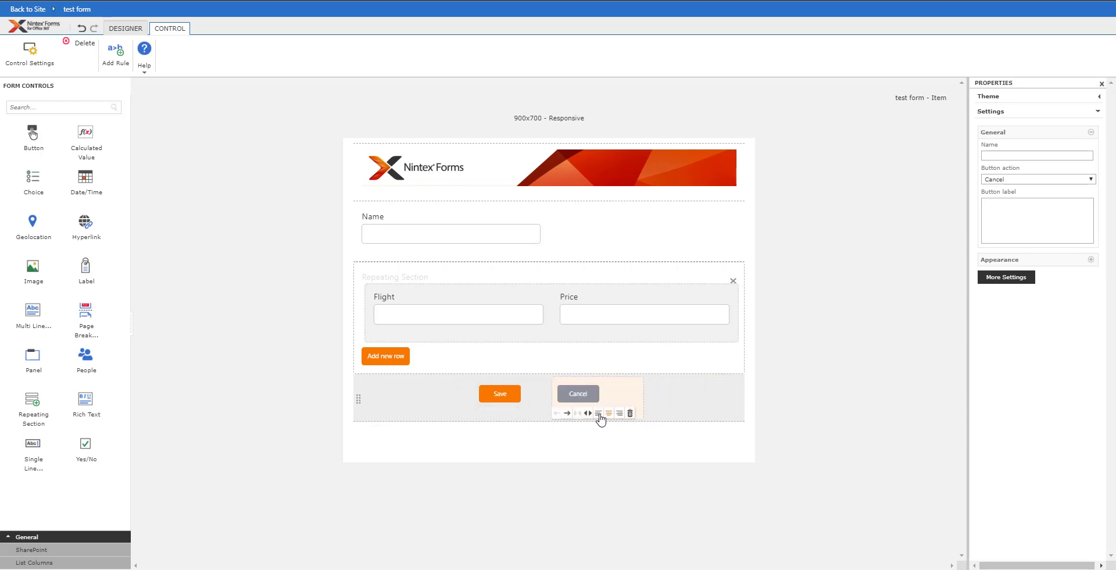
click(609, 414)
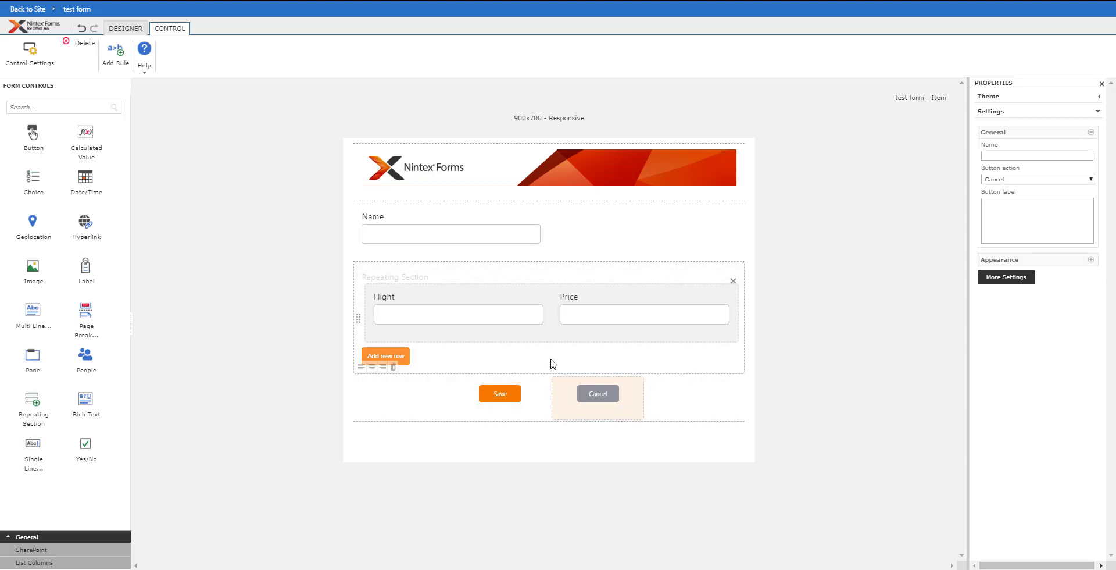
- Add a Calculated Value below the repeating section, shifted to the right edge and narrowed
drag(86, 133, 667, 375)
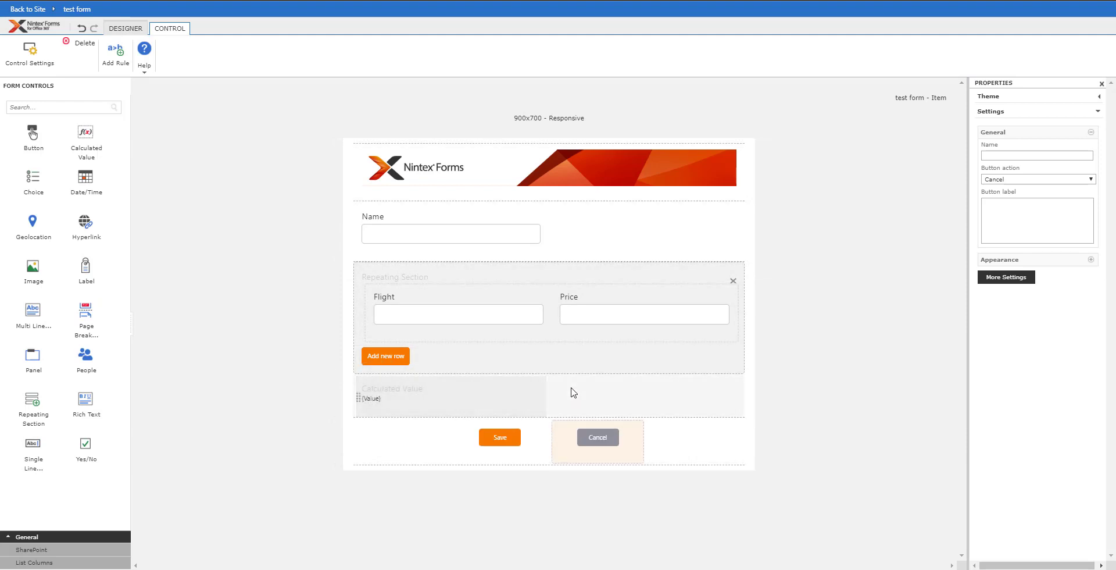
click(445, 394)
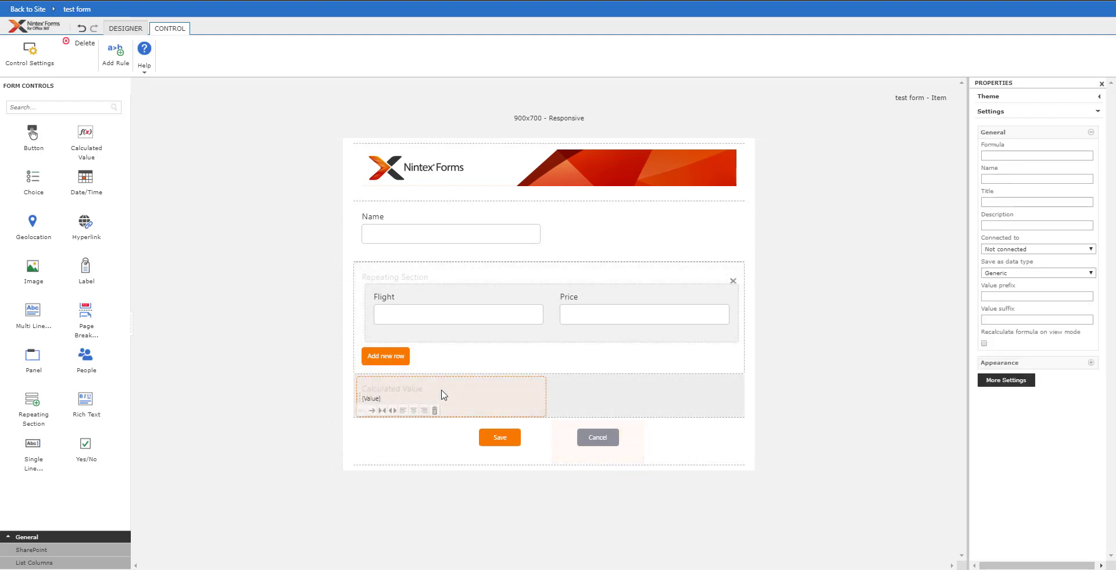
click(371, 410)
click(469, 411)
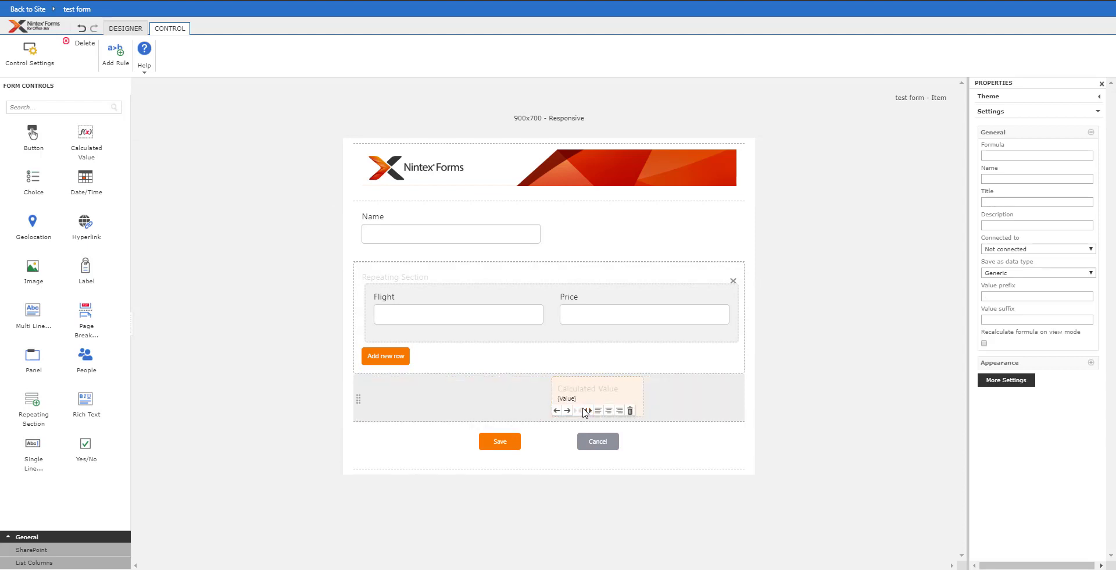
click(580, 410)
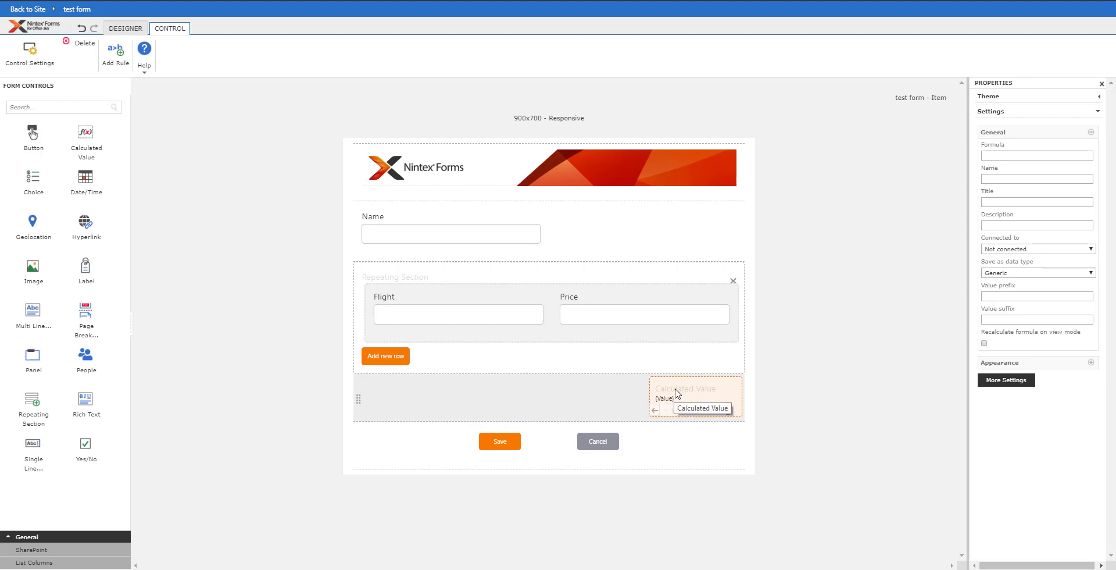
- Give the calculated value the name TotalPrice and the title Total Price
click(1021, 155)
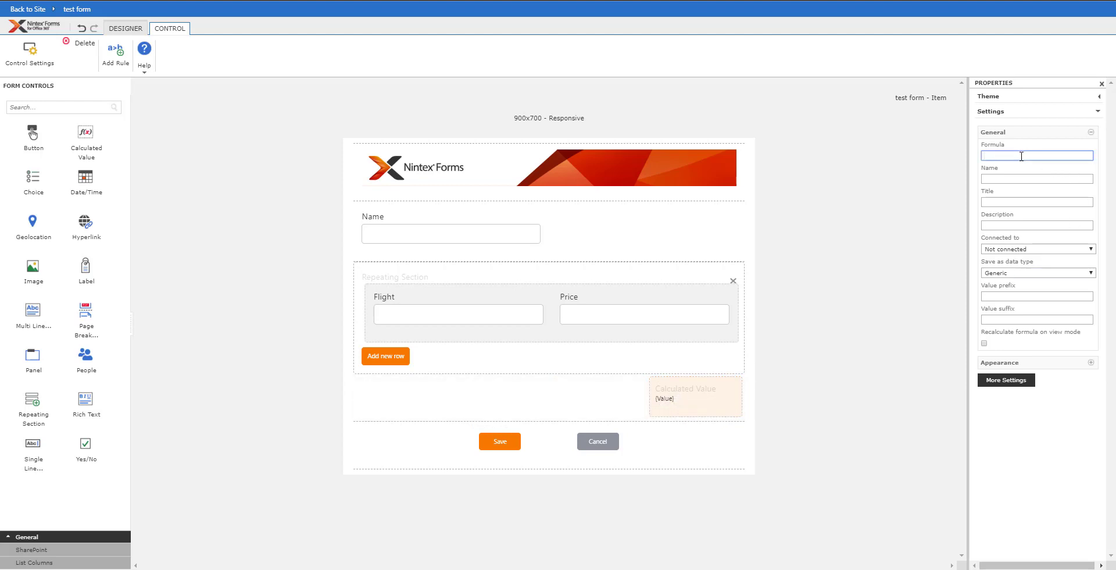
key(Tab)
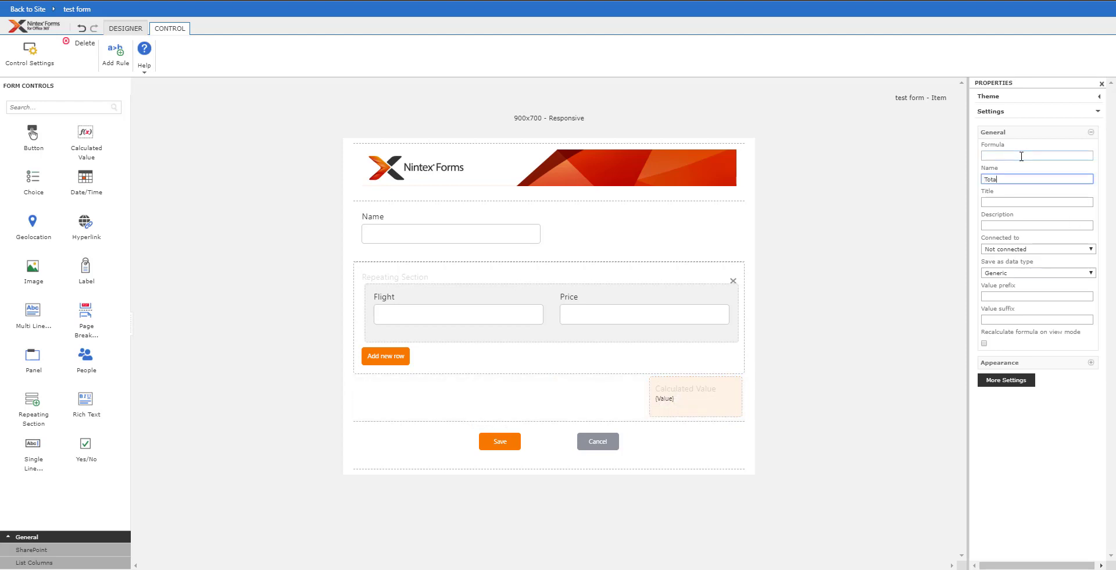
key(Tab)
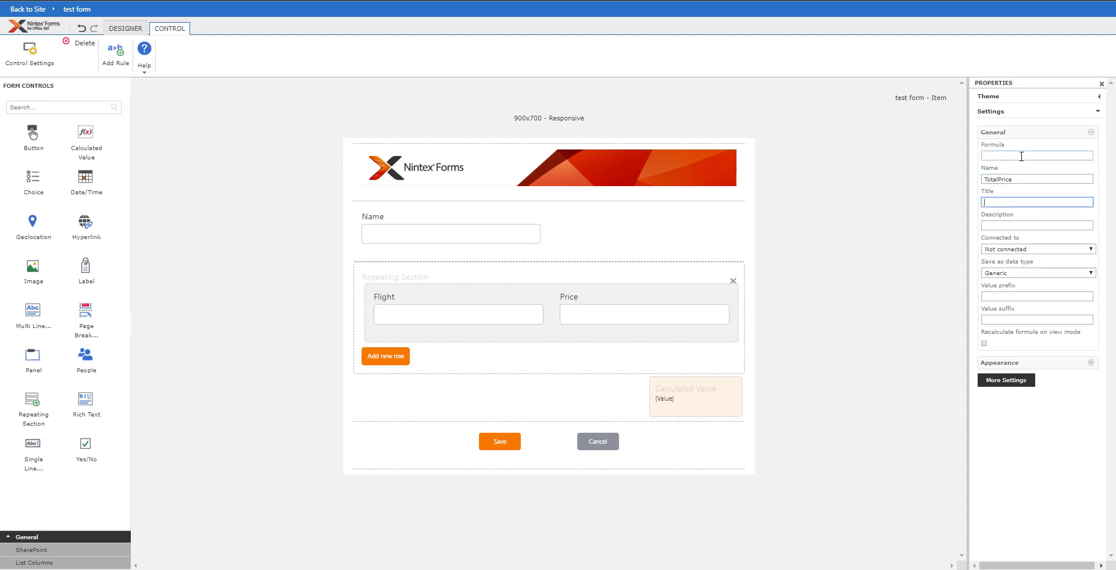
text(Tao)
click(724, 400)
- Set the formula to the runtime function sum applied to the named control Price
click(633, 121)
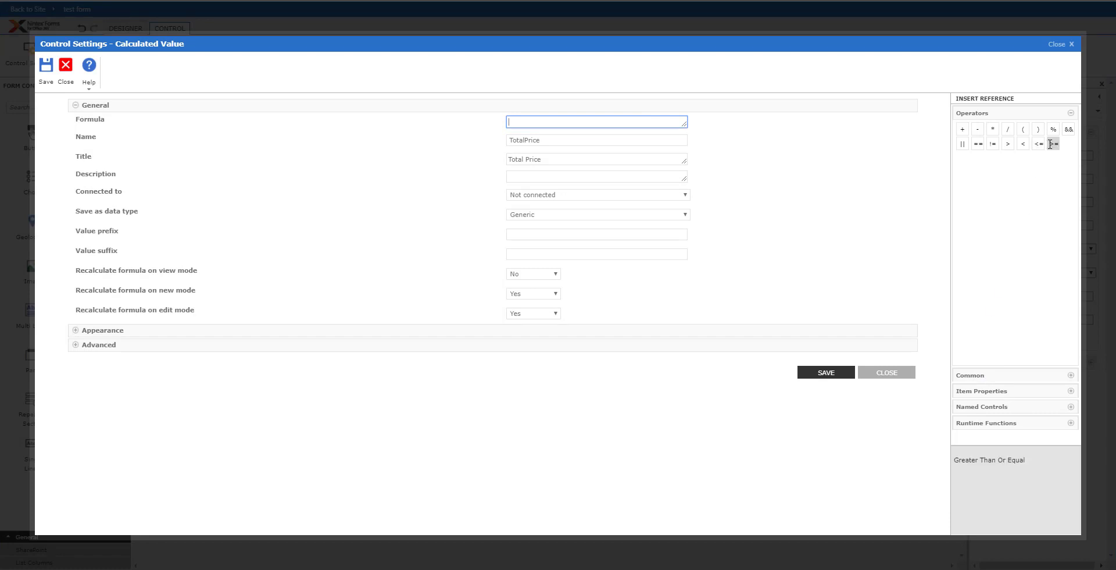
click(985, 375)
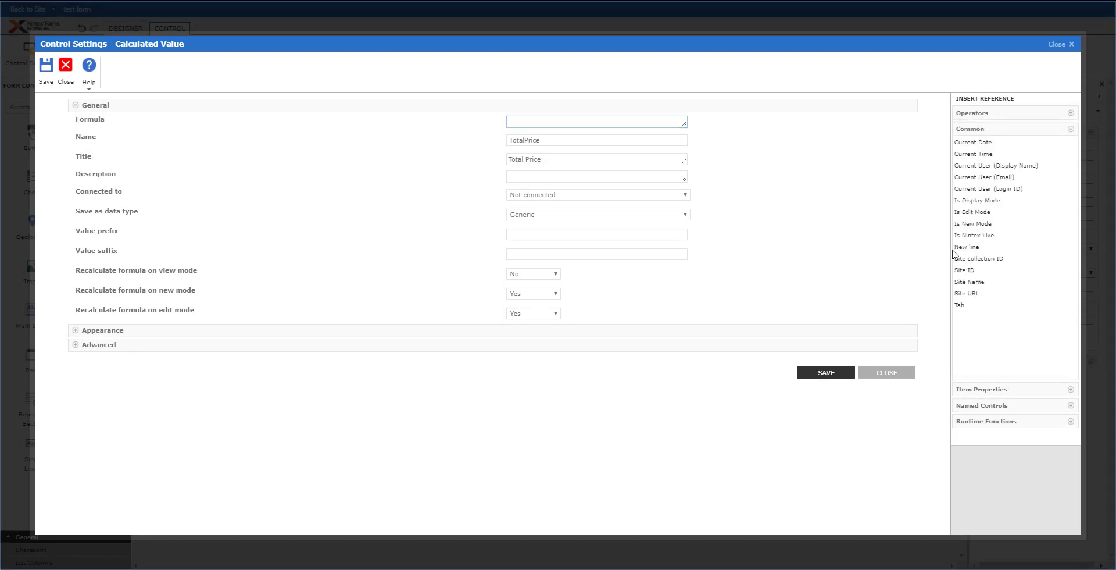
click(995, 421)
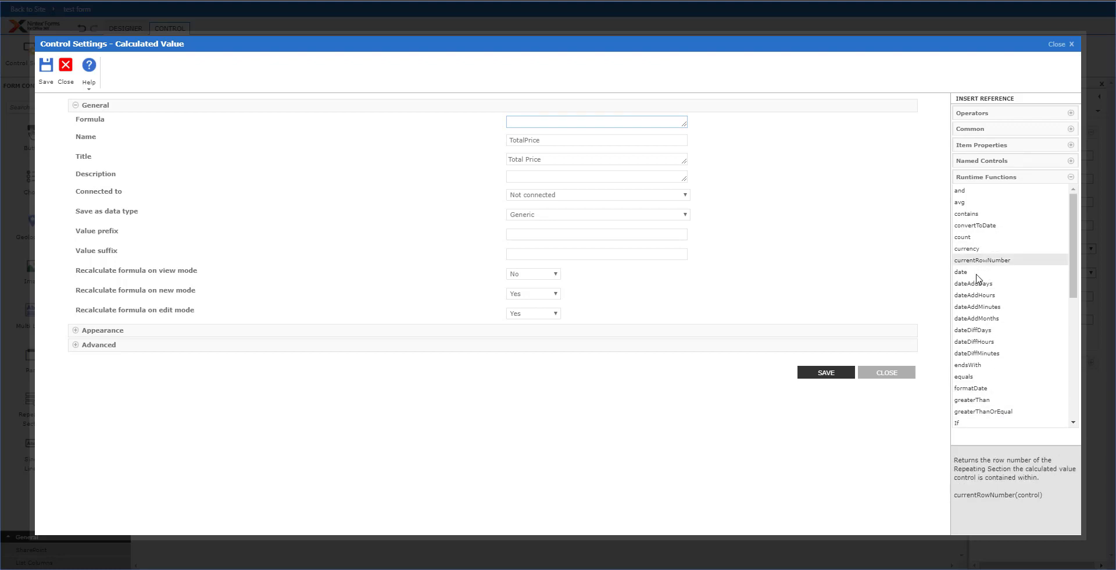
scroll(983, 291, down, 5)
click(981, 364)
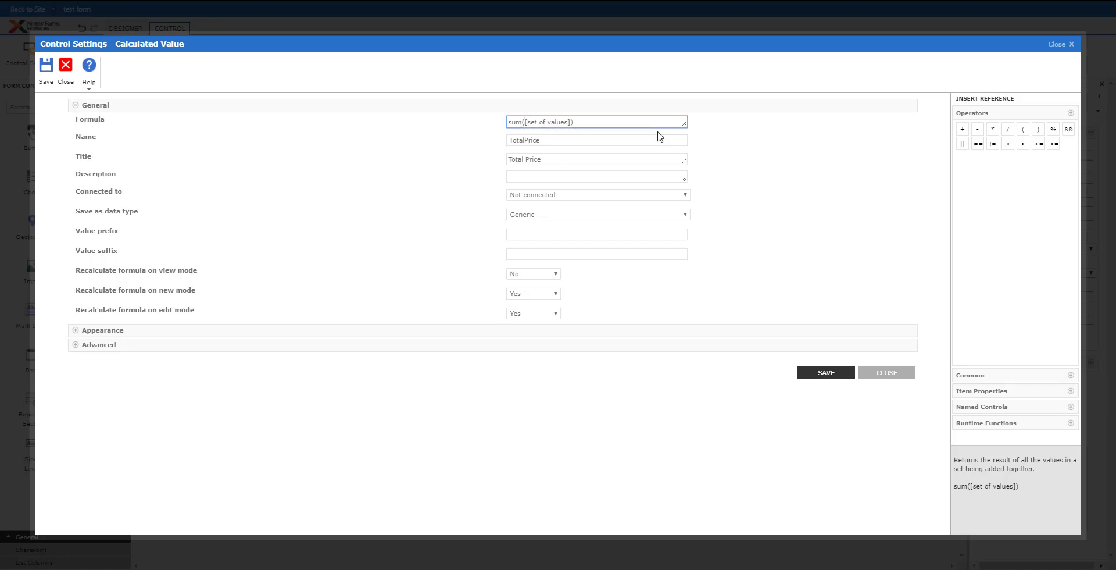
drag(527, 122, 568, 122)
click(998, 392)
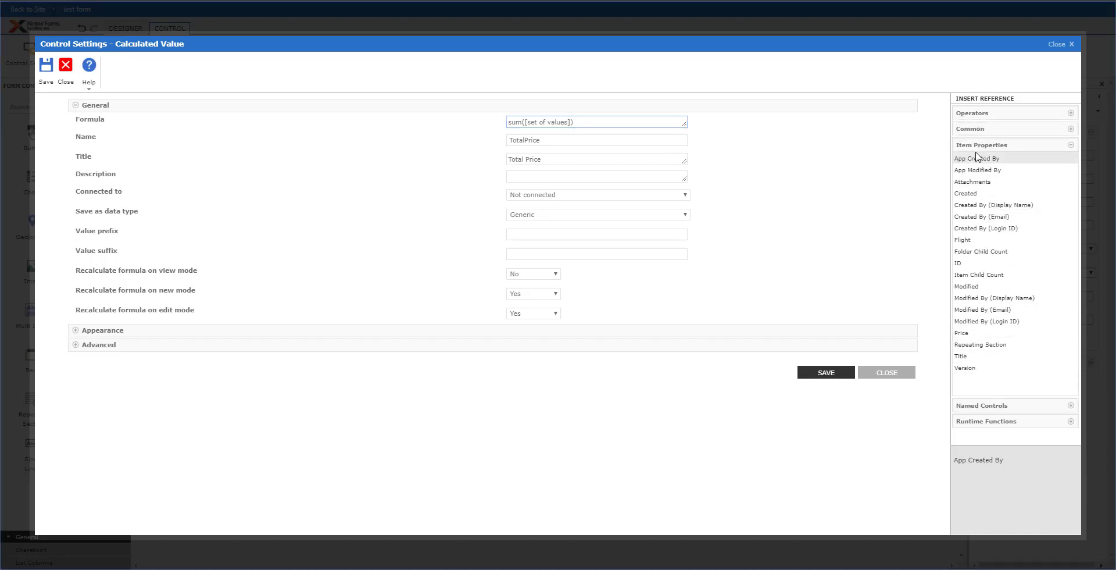
click(978, 145)
click(977, 163)
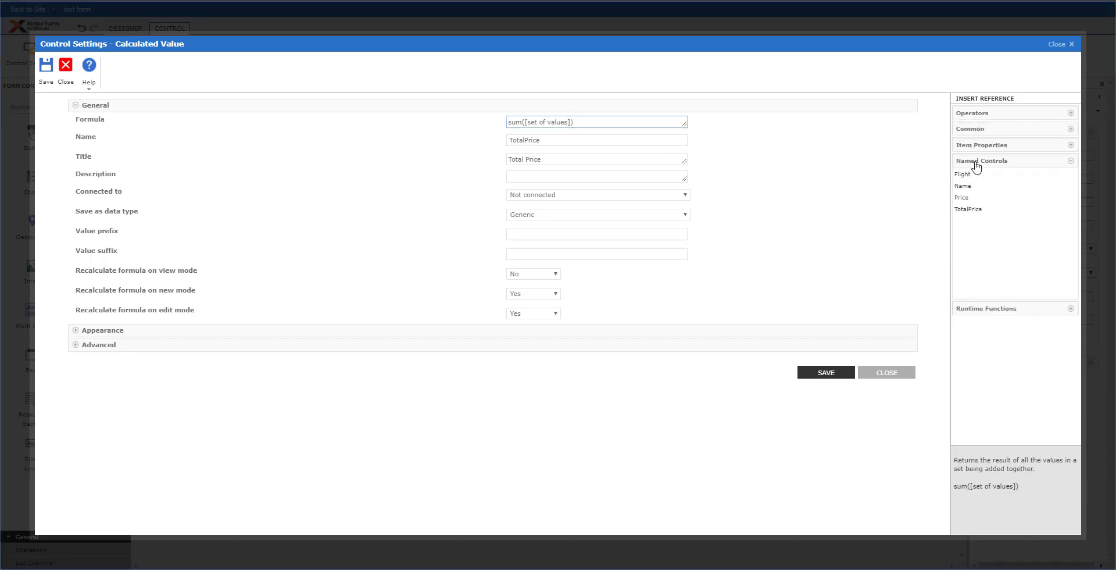
double_click(960, 198)
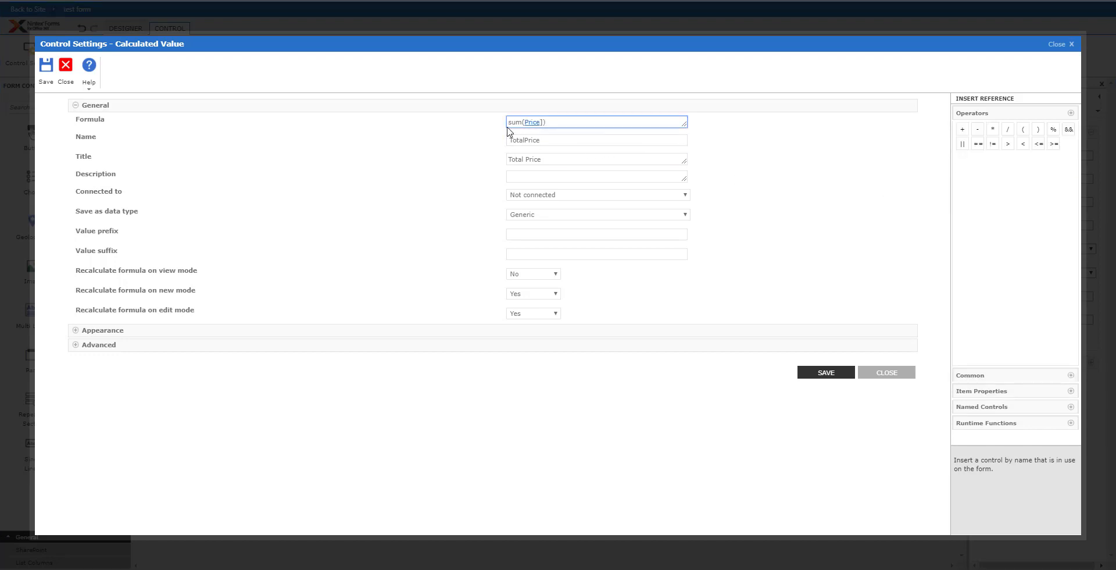
key(Delete)
- Recalculate in view mode, use Currency with a thousand separator, and save the settings
click(548, 274)
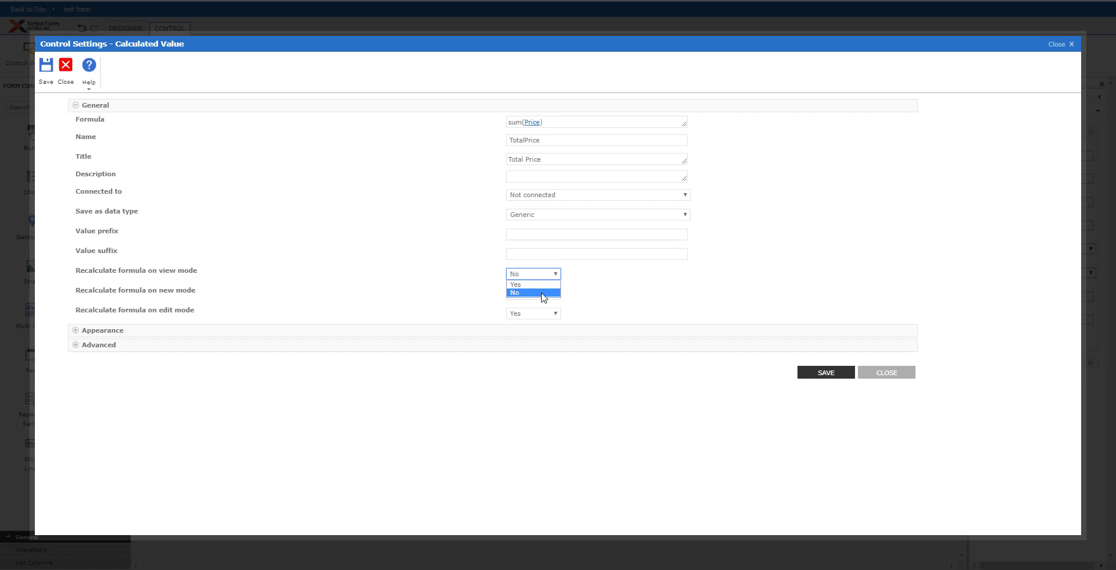
click(548, 290)
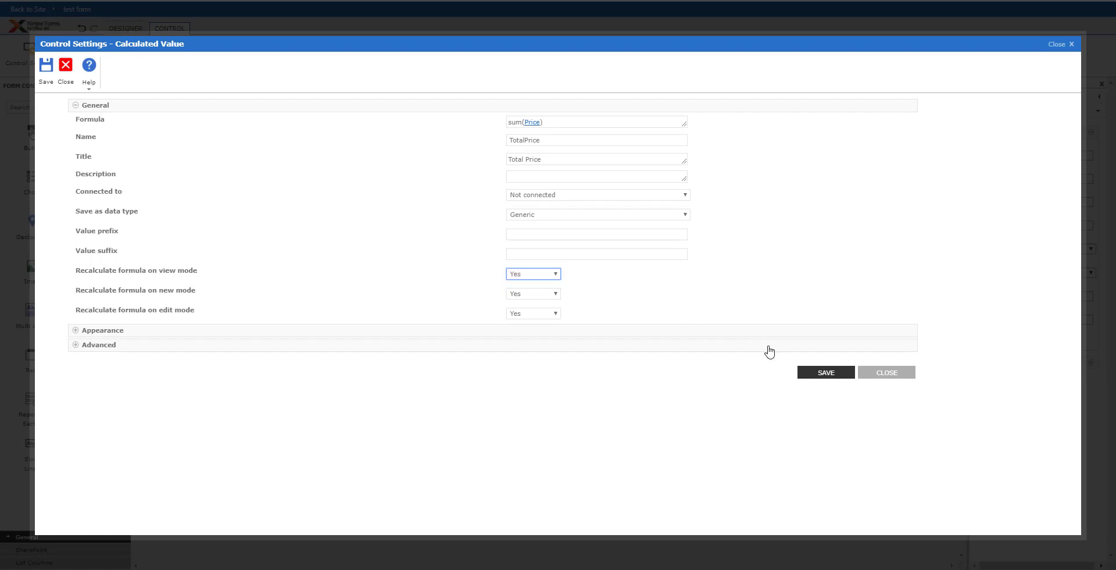
click(583, 216)
click(554, 258)
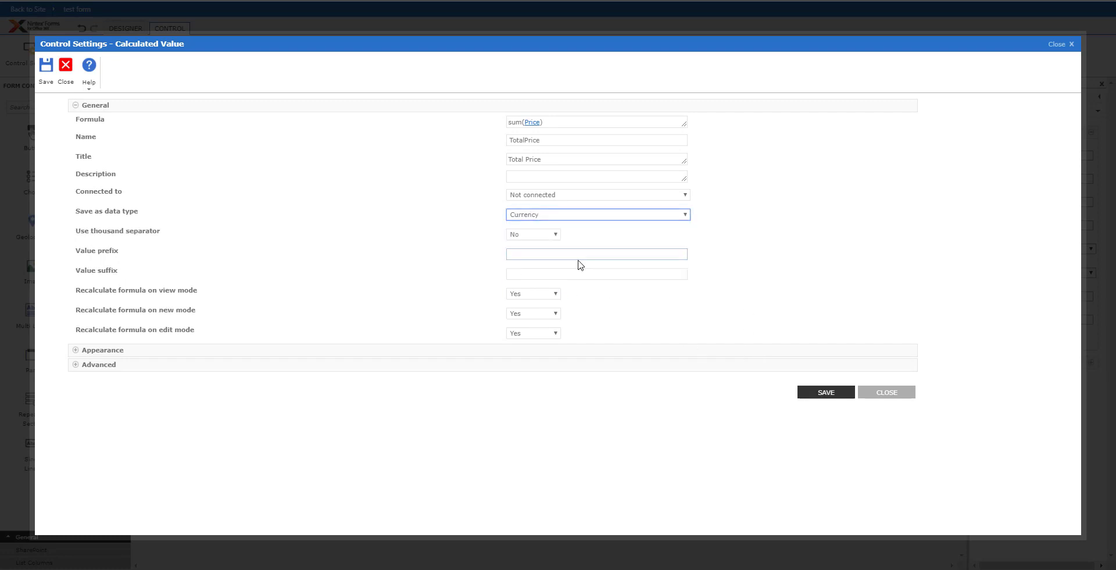
click(549, 238)
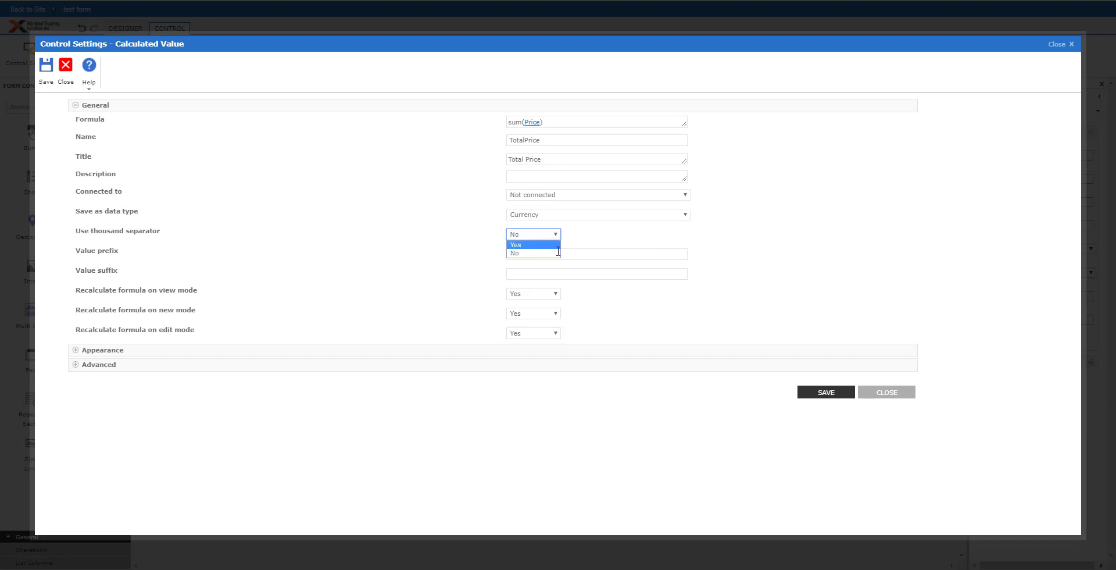
click(540, 253)
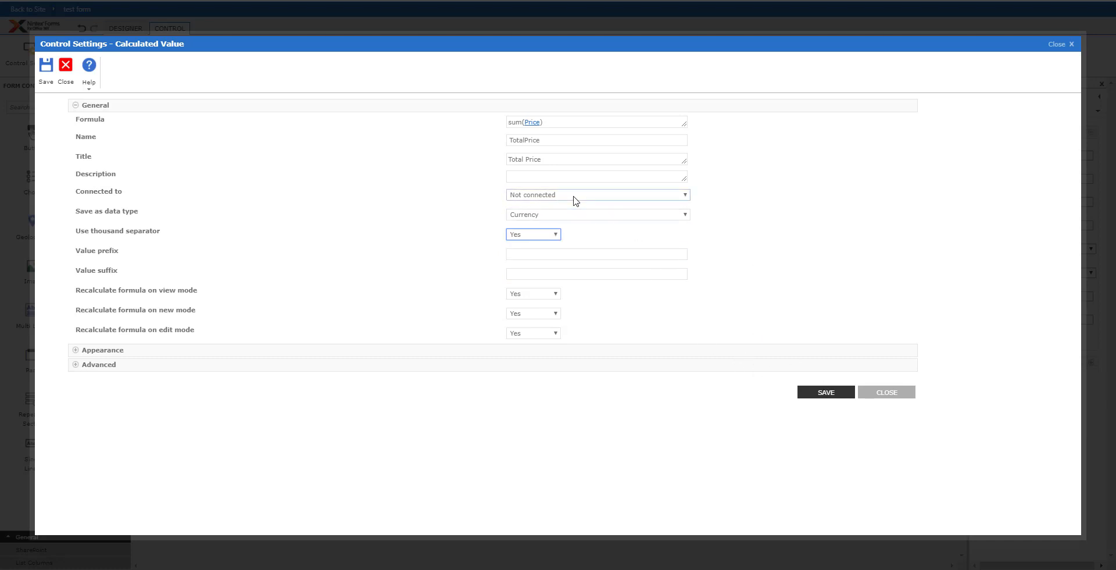
click(826, 393)
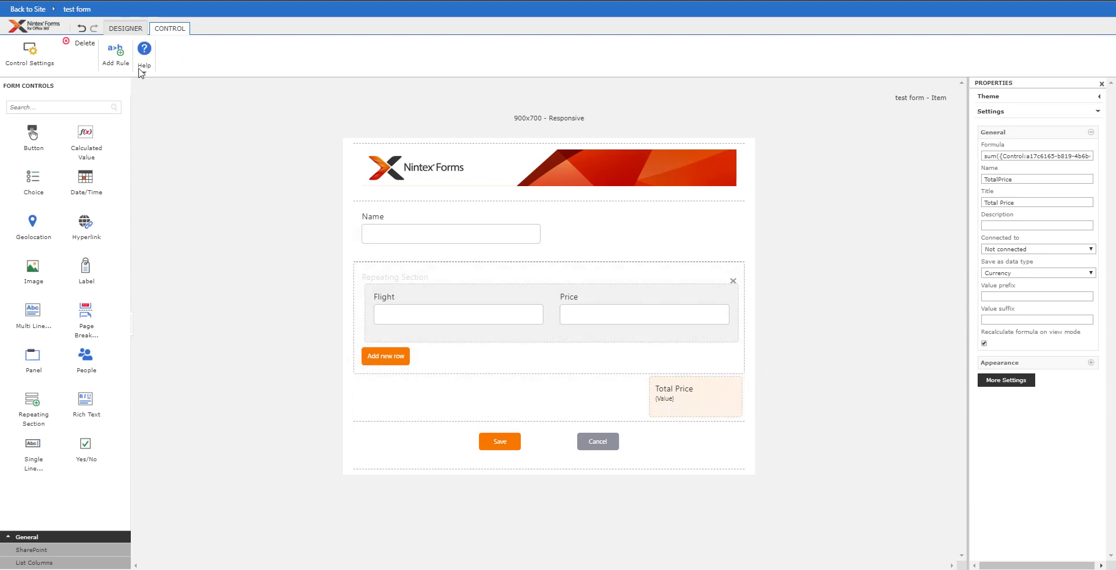
click(120, 30)
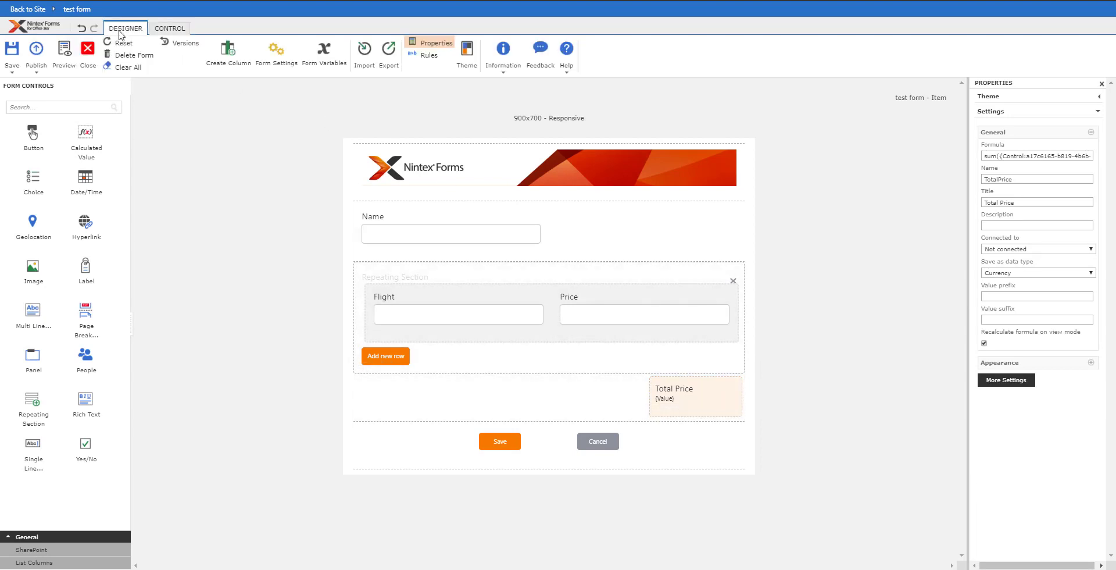
click(65, 52)
click(581, 310)
click(577, 312)
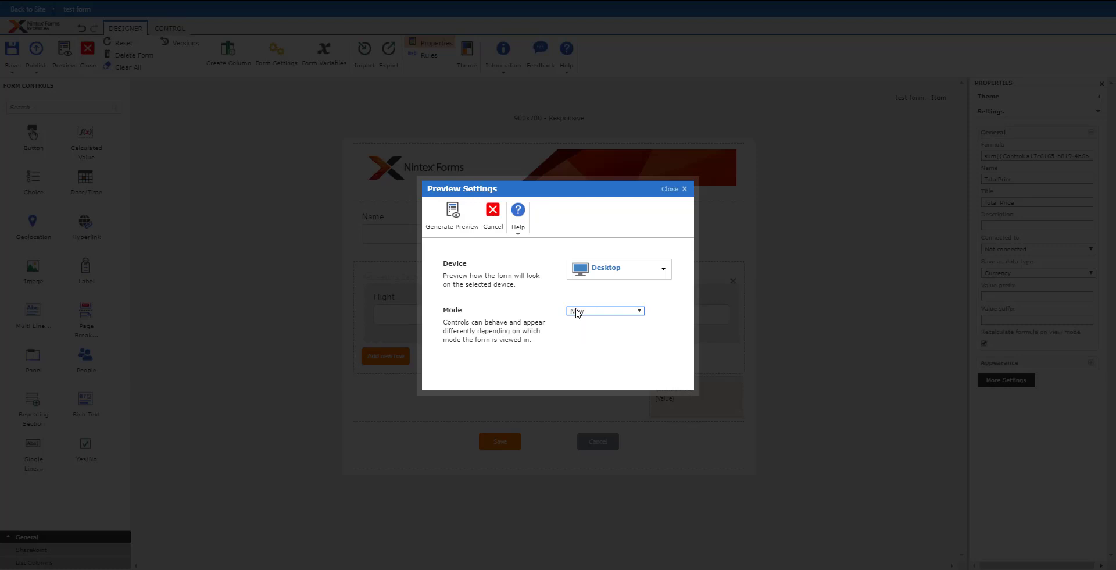
click(452, 212)
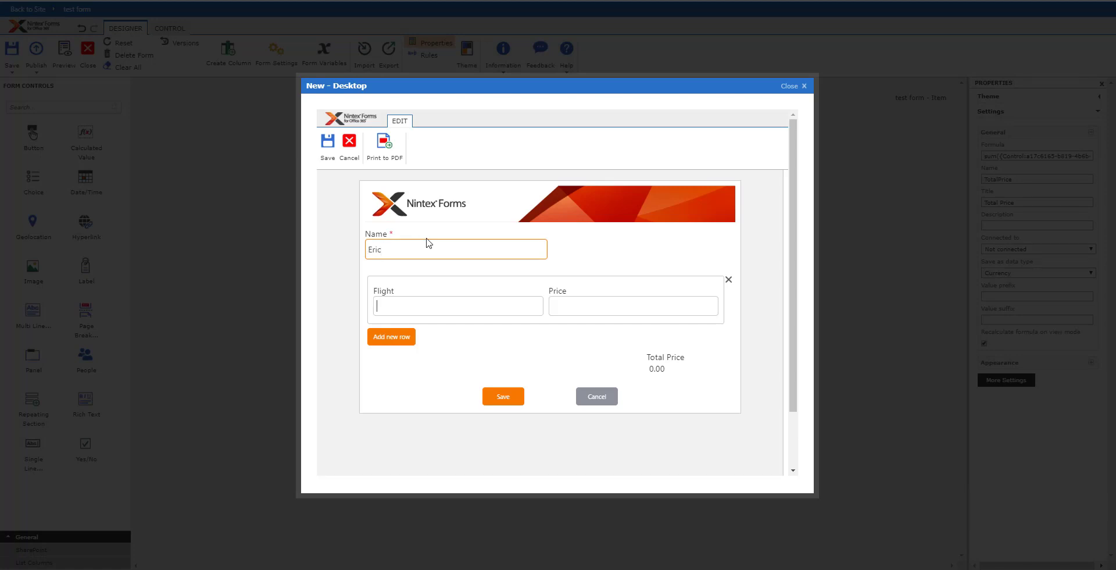
text(F)
text(O to )
text(SEA)
text(599)
click(400, 339)
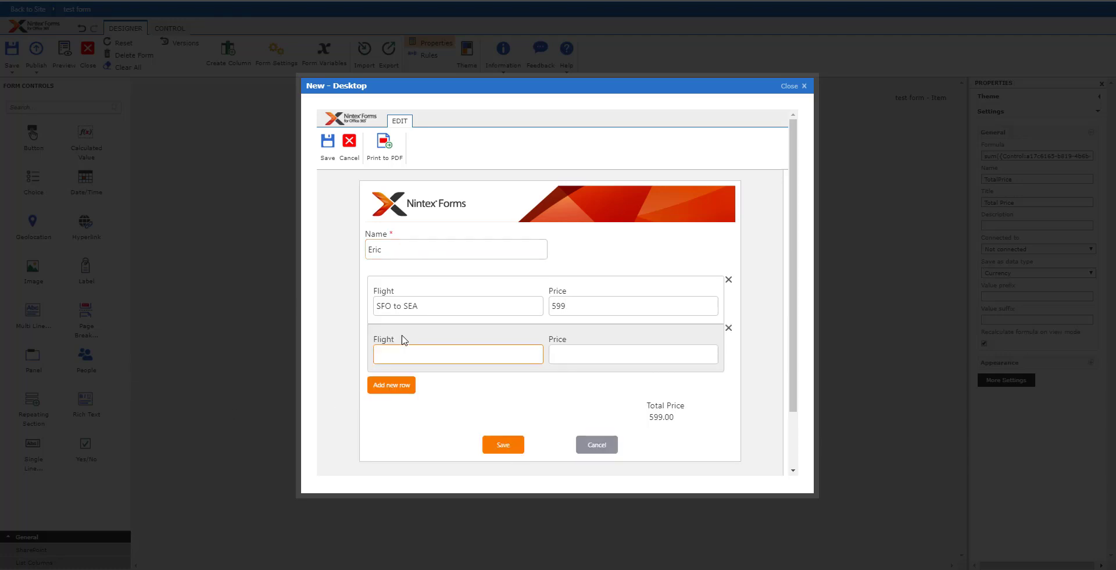
text(CLT )
text(to HOU)
text(1001)
click(391, 385)
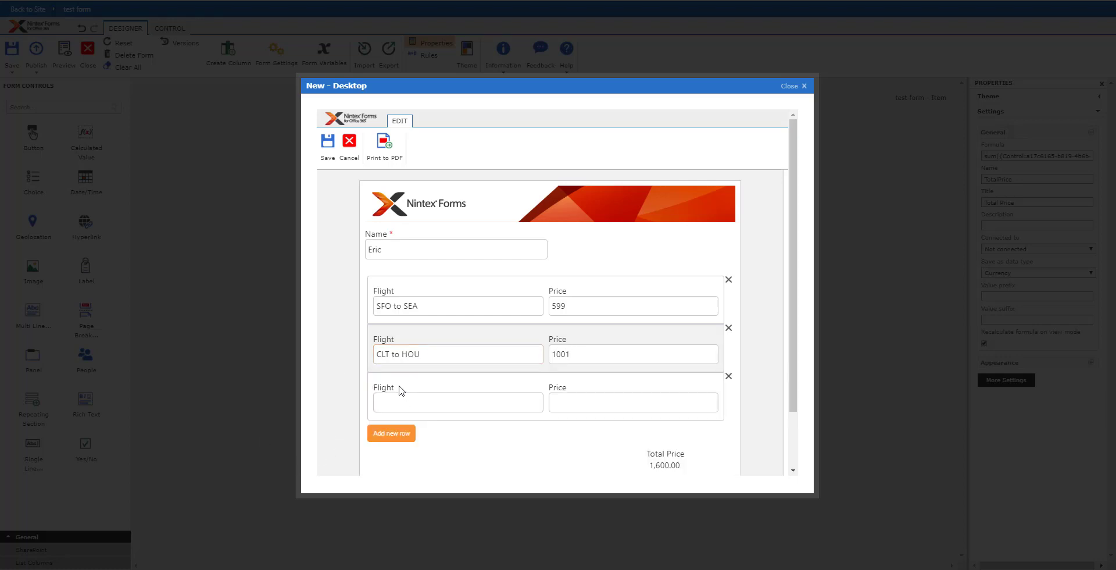
click(457, 401)
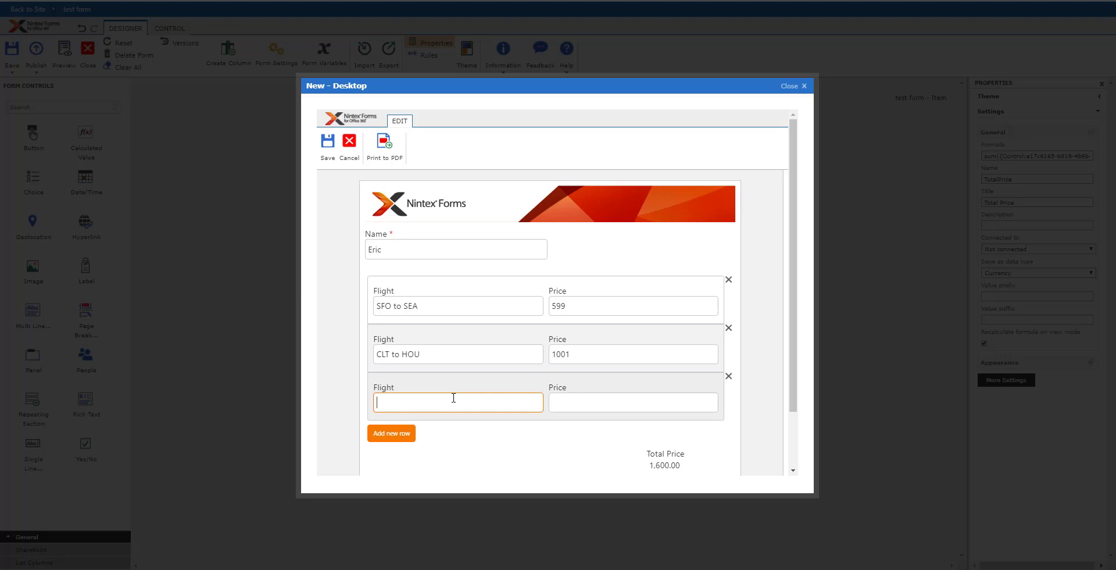
text(HON)
text(2000)
click(392, 433)
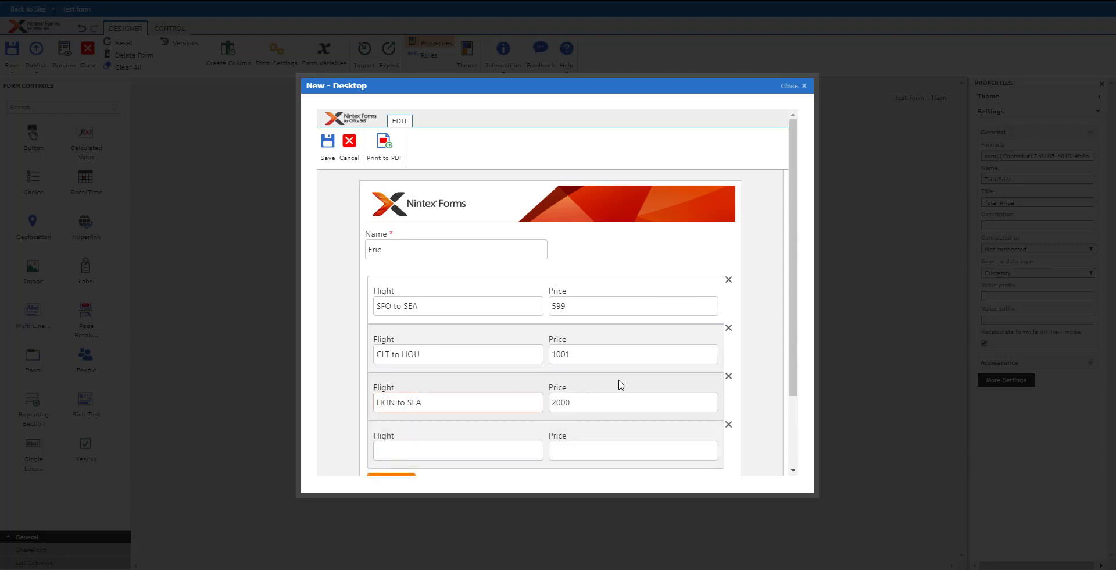
scroll(620, 385, down, 2)
click(728, 331)
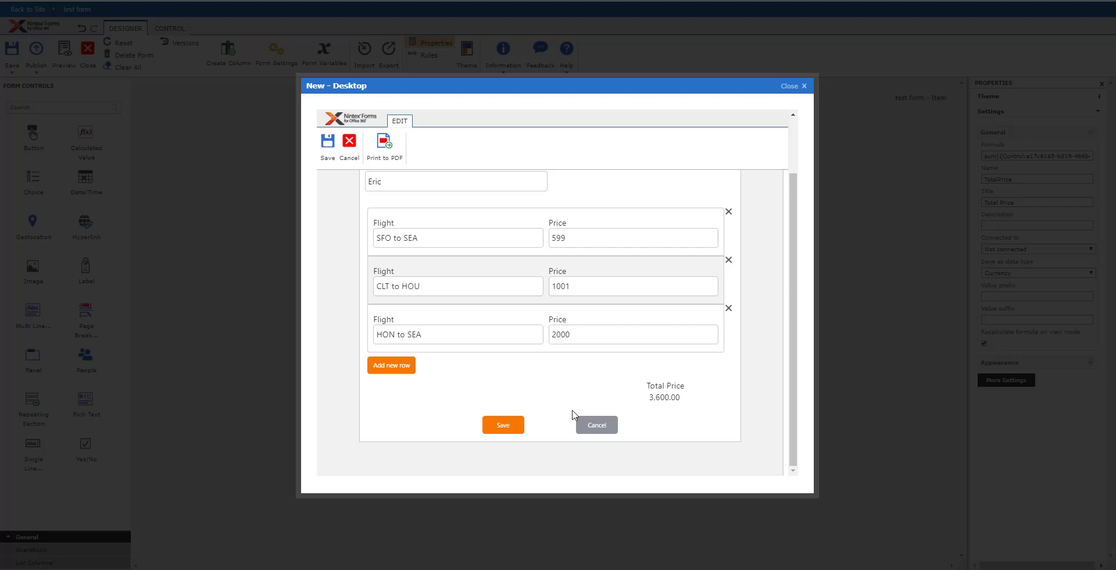
- Edit the repeating section's add-row label in its control settings and save
click(602, 425)
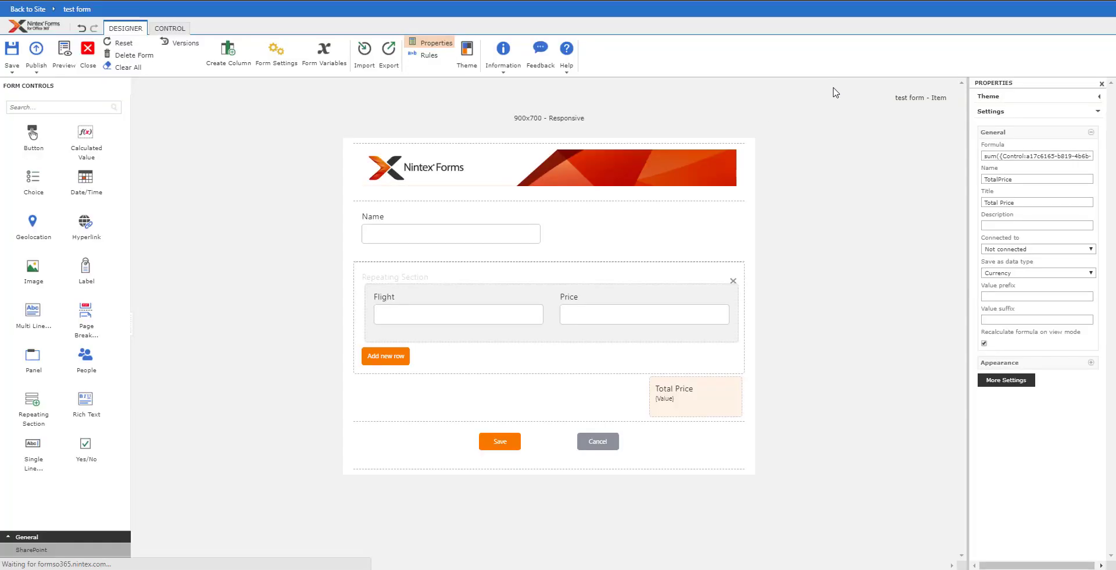
click(407, 360)
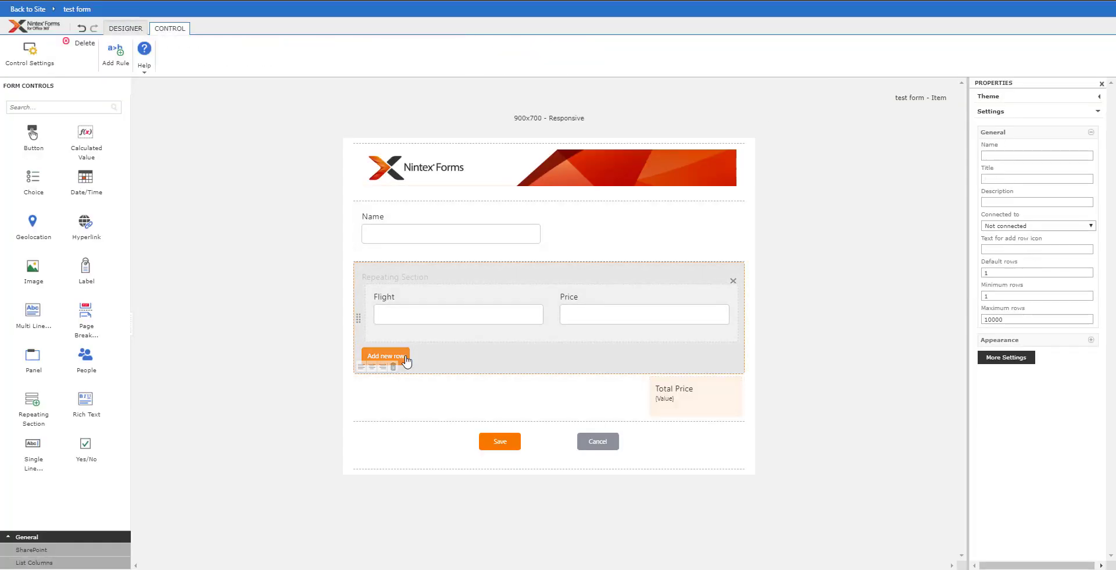
double_click(406, 360)
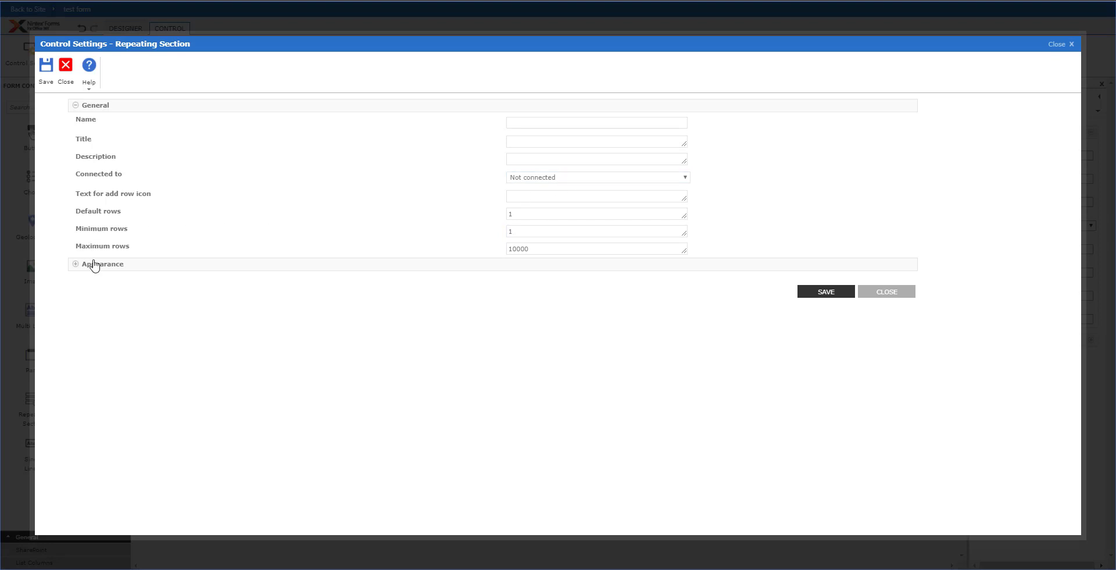
click(94, 265)
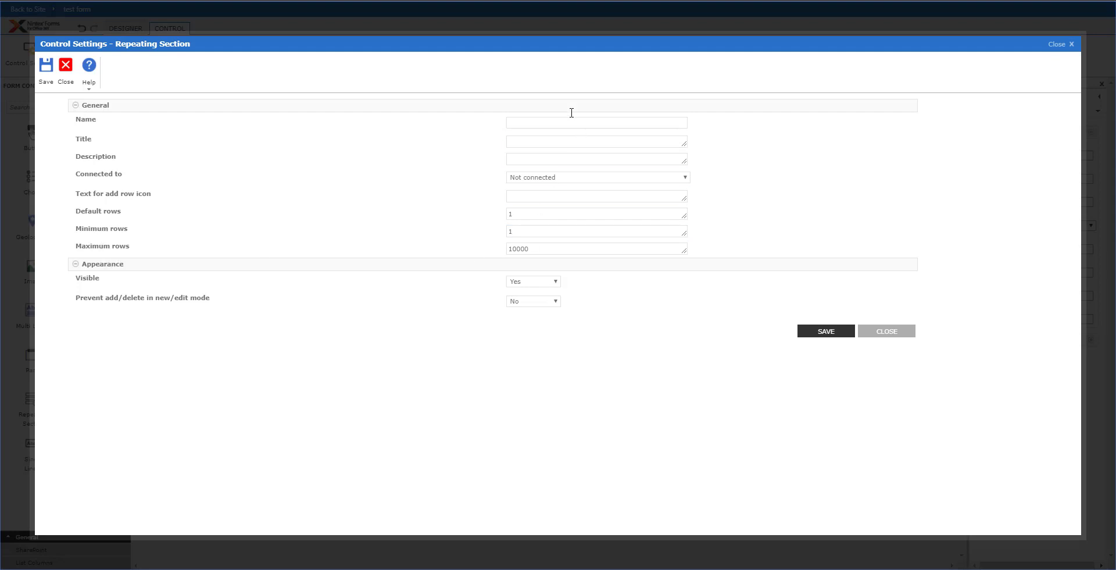
click(897, 332)
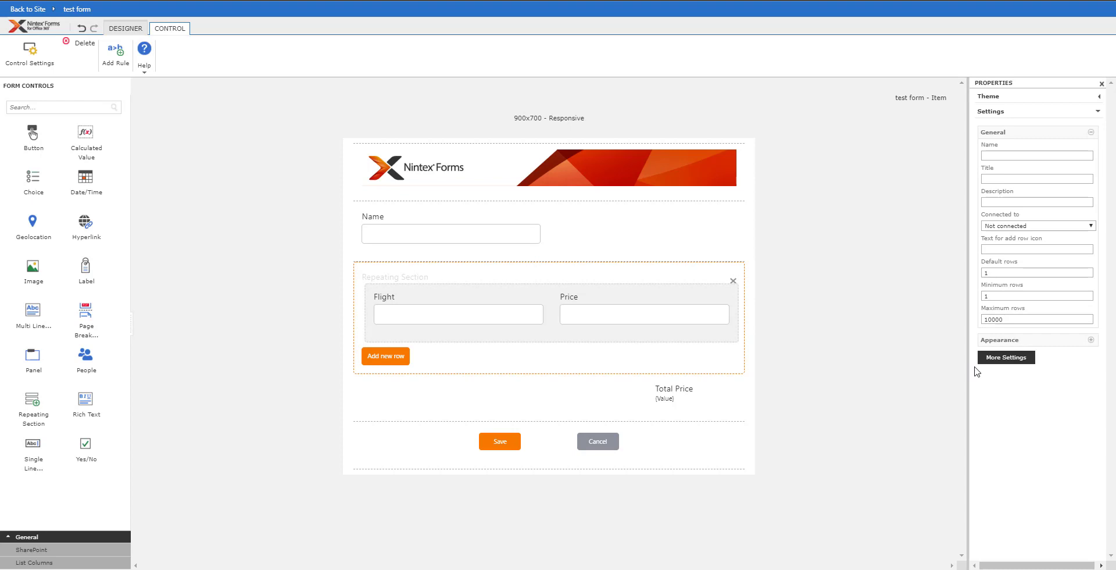
click(1009, 356)
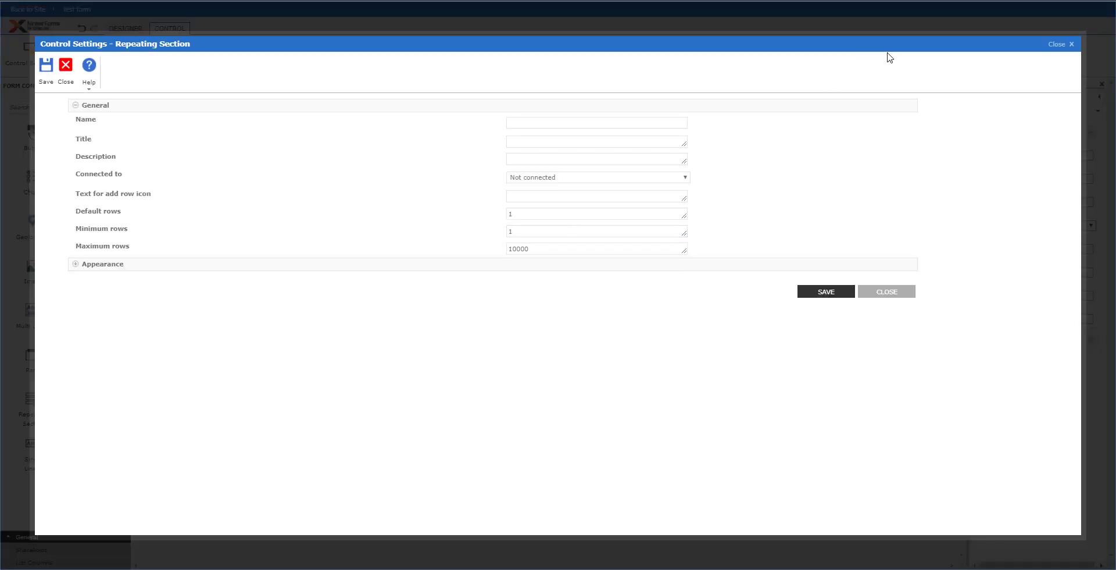
click(561, 195)
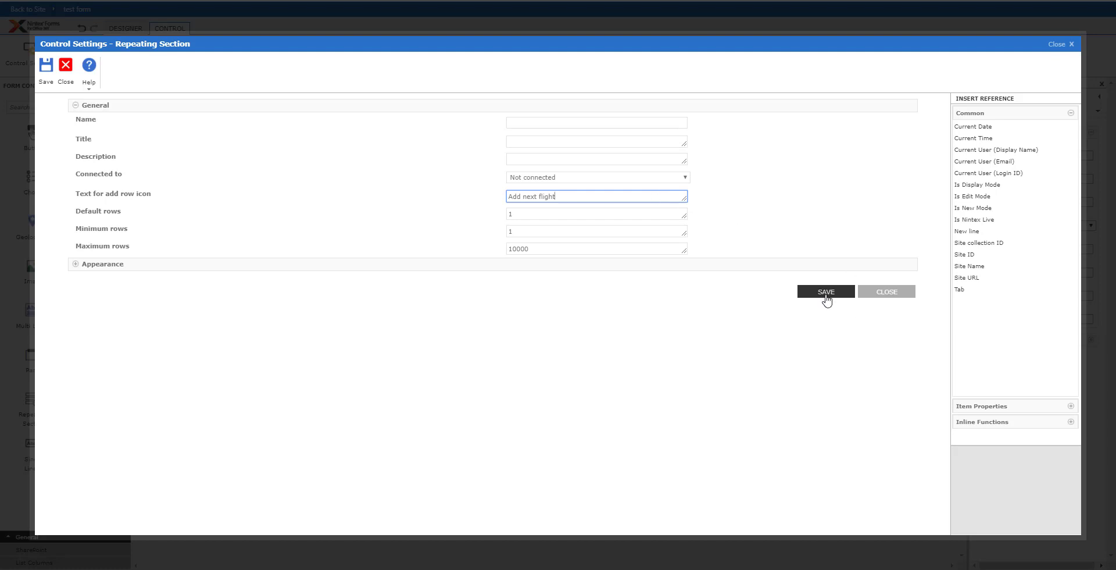
click(554, 123)
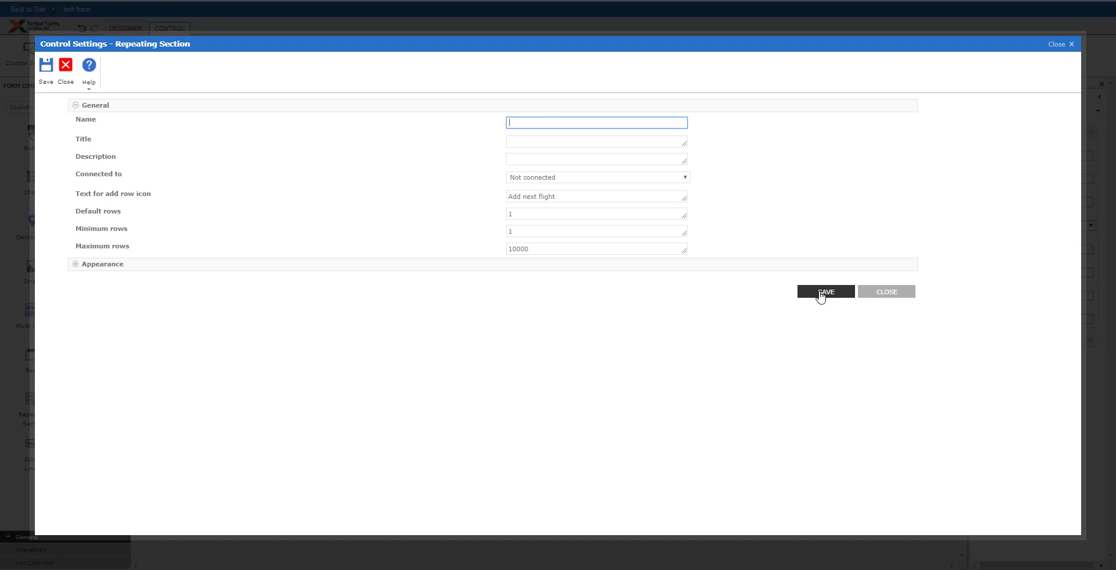
click(826, 291)
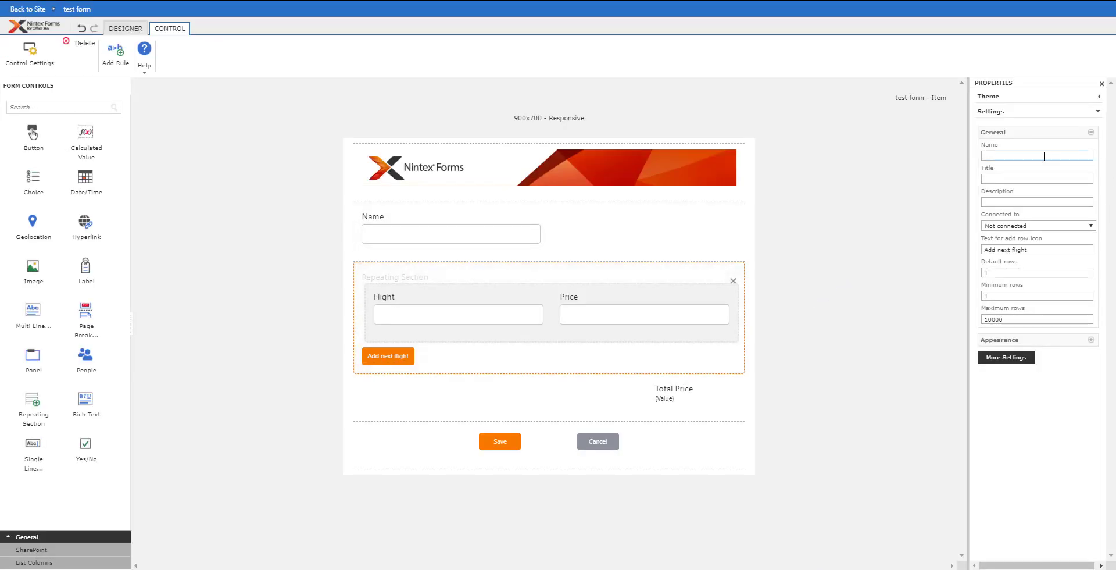
- Set the repeating section's Name property to Flights
click(1018, 158)
text(Flights)
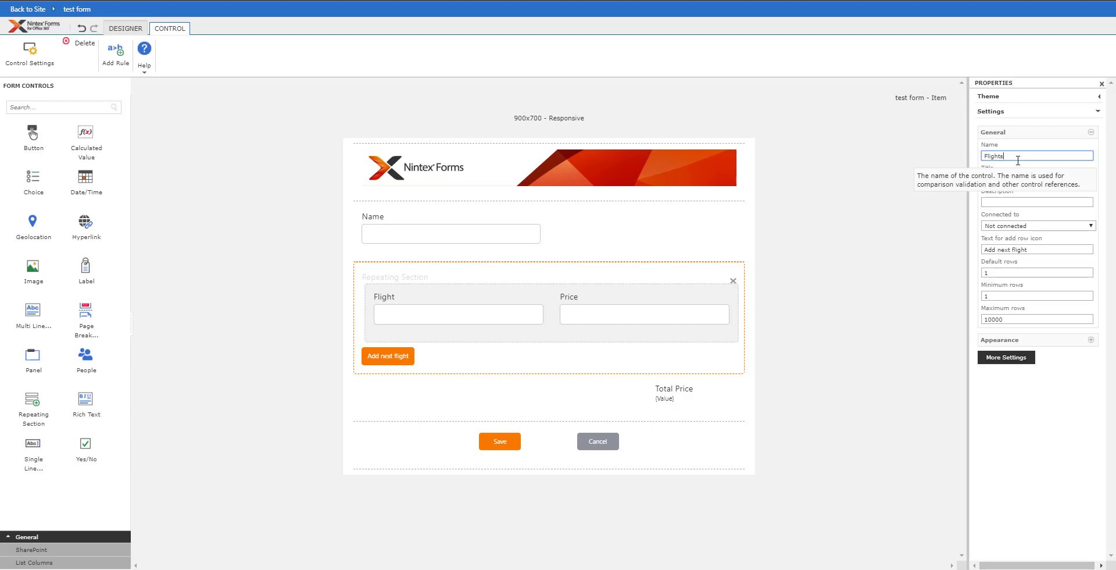
key(Tab)
text(F)
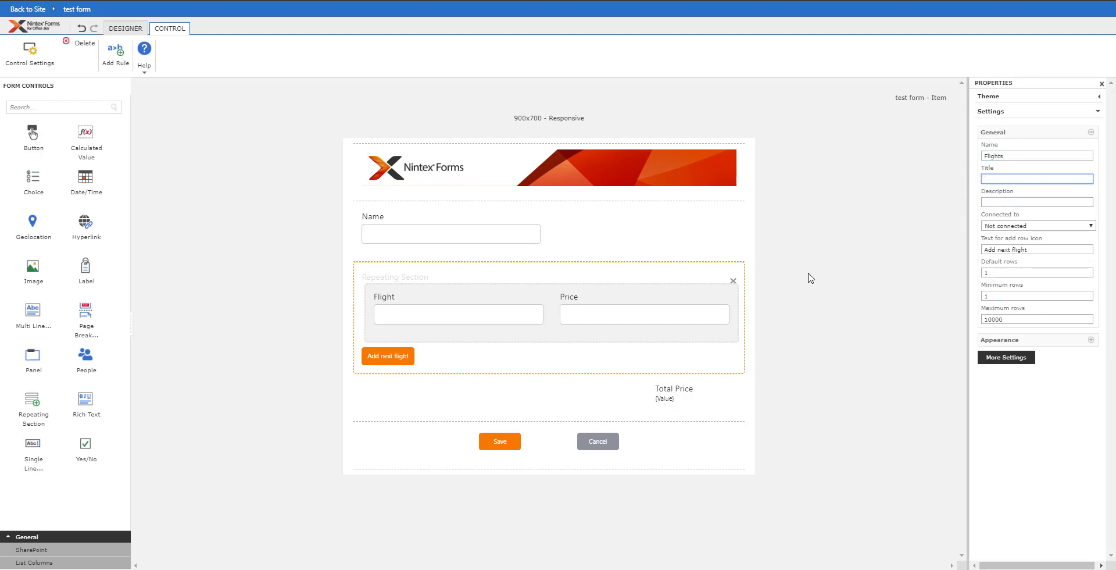
click(443, 277)
click(125, 28)
- Publish the form and review the workflow's Get Flights XML query settings
click(34, 49)
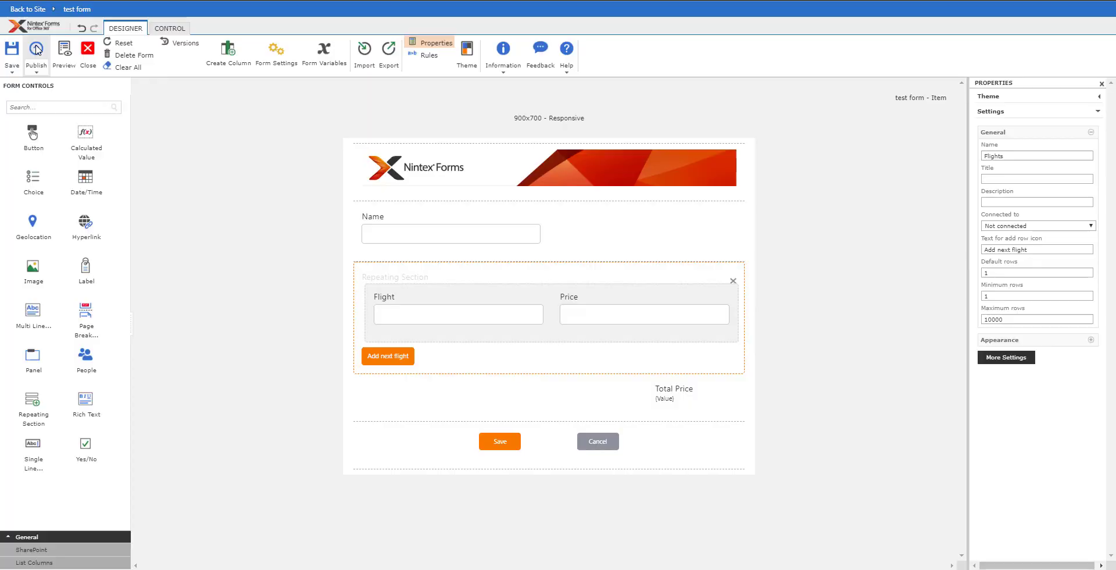
click(610, 389)
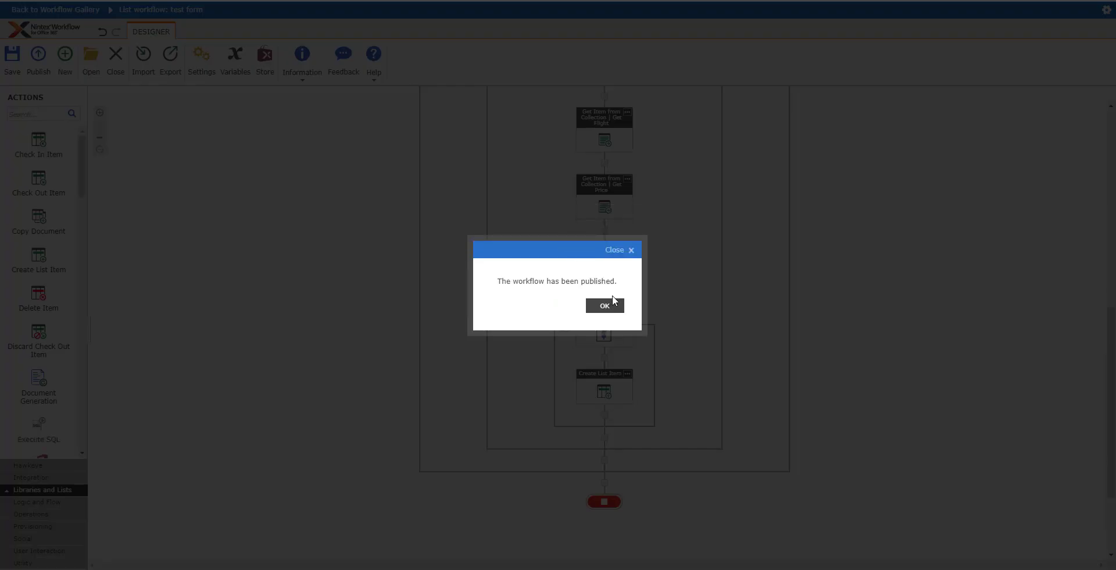
click(607, 306)
scroll(677, 221, up, 5)
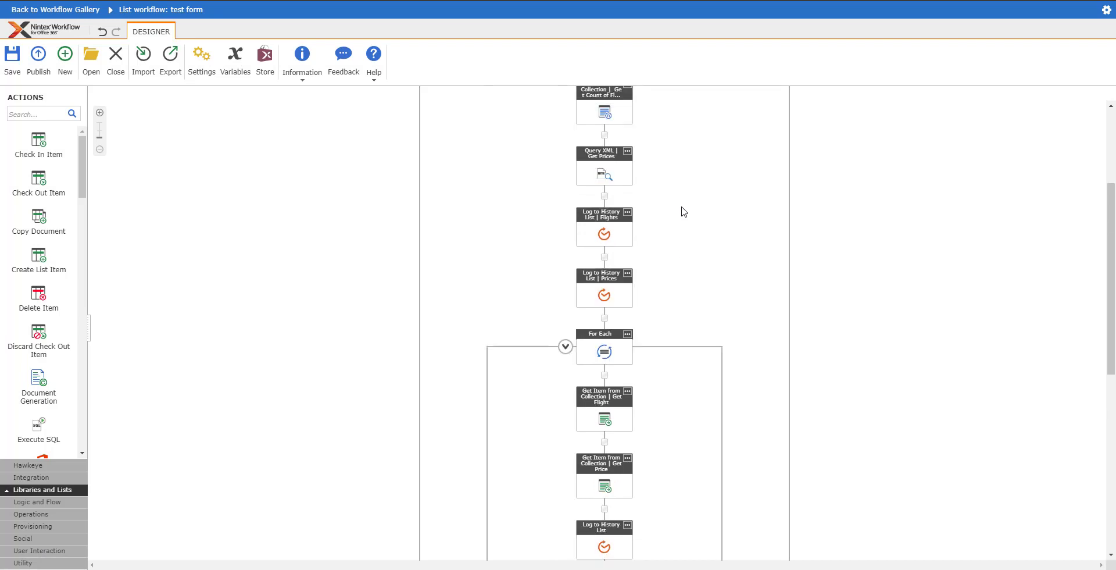
scroll(681, 208, up, 3)
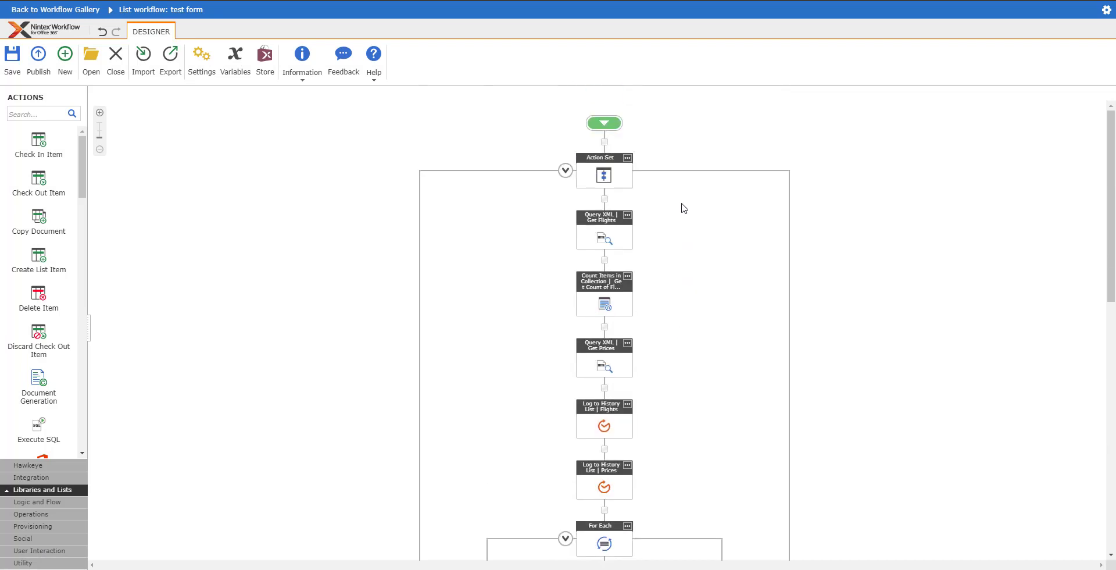
double_click(605, 235)
click(923, 510)
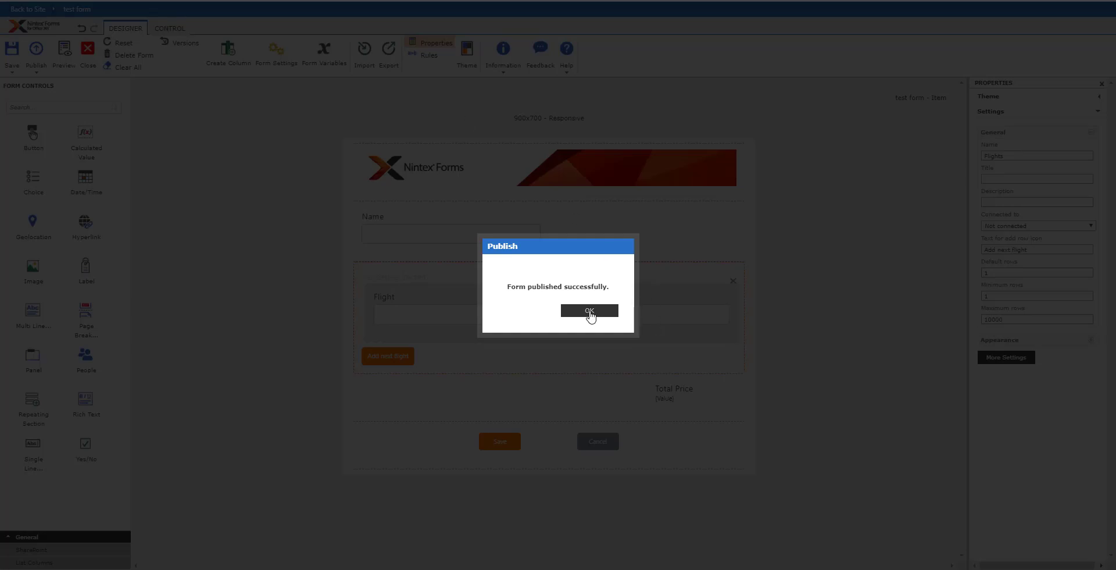
click(588, 310)
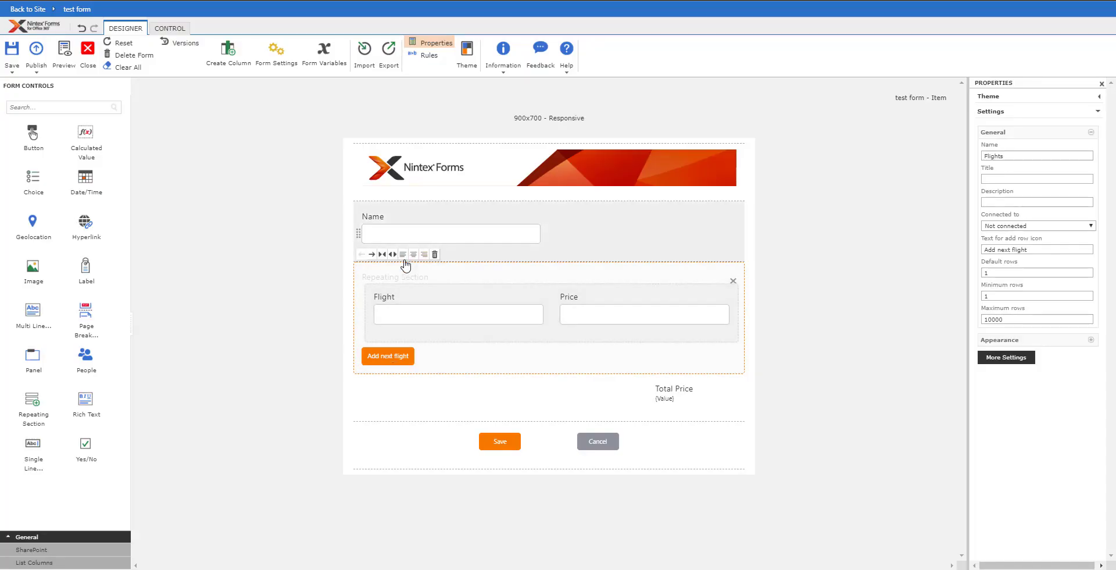
- Connect the repeating section to the Repeating Section column and republish the form
click(405, 277)
click(1021, 225)
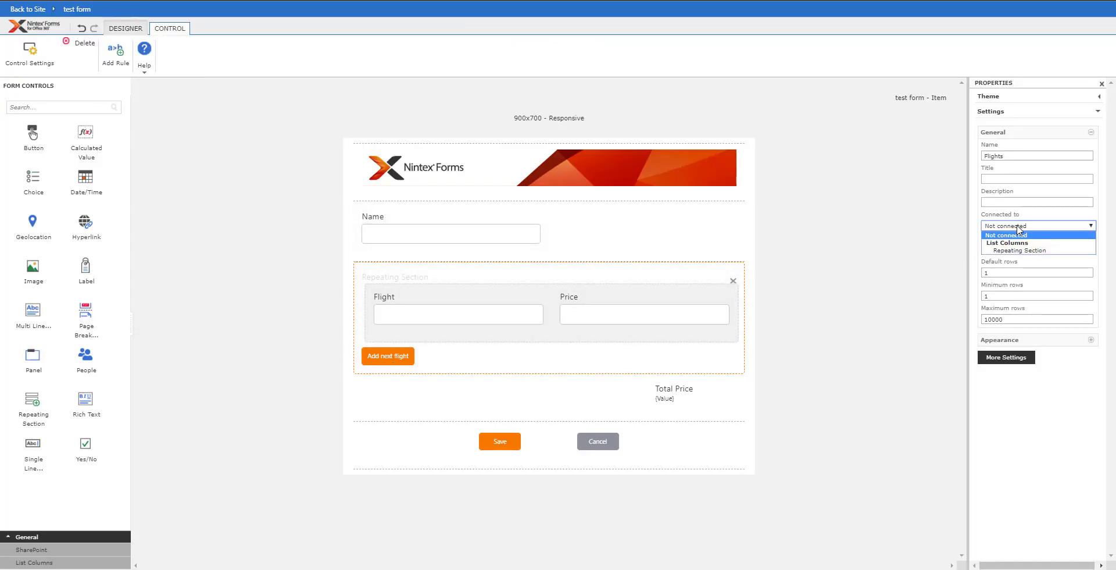
click(1017, 250)
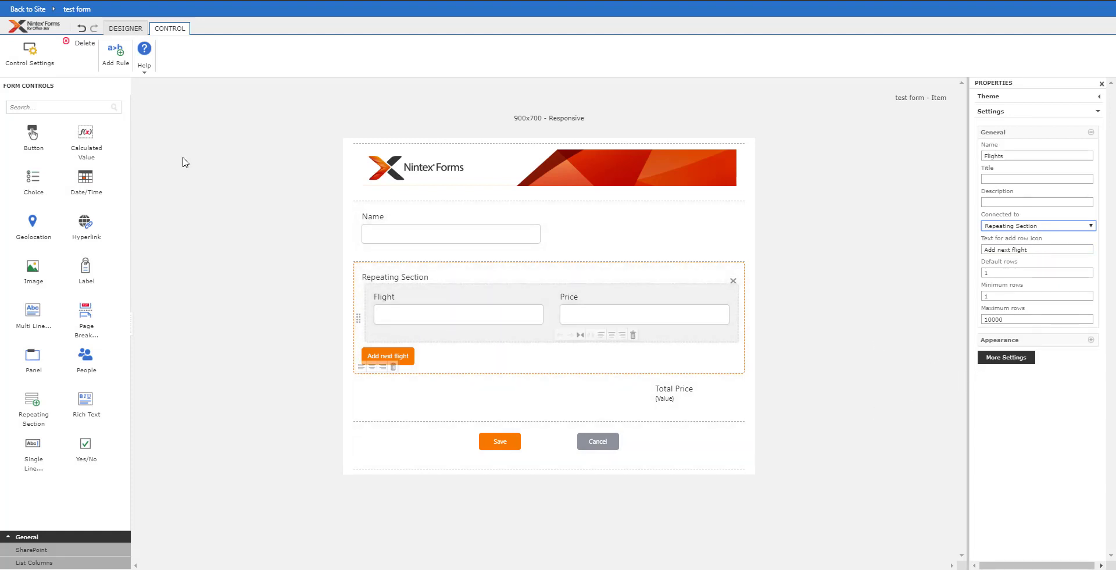
click(126, 28)
click(41, 48)
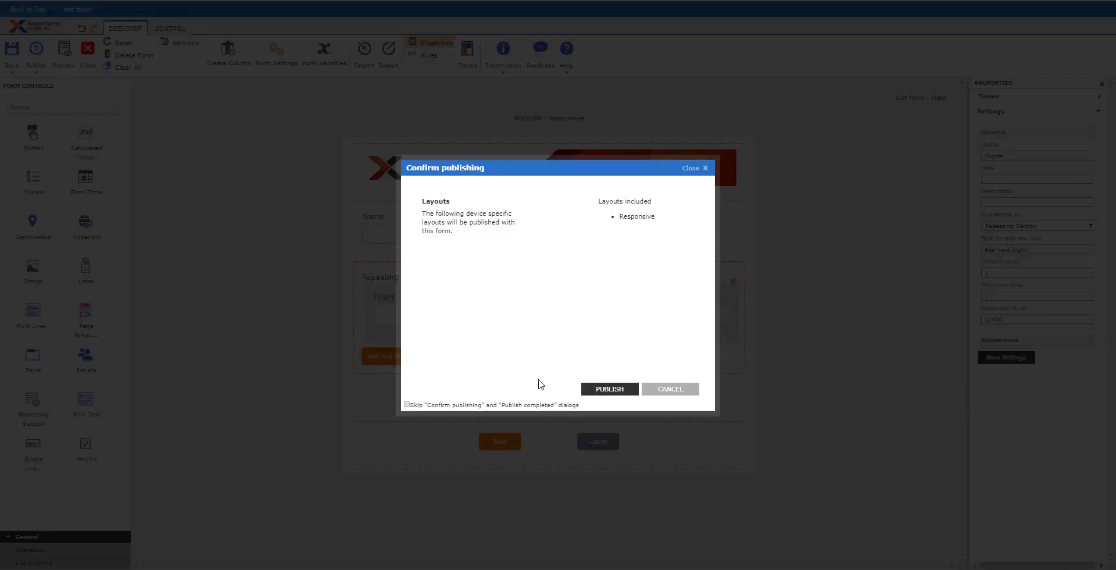
click(621, 388)
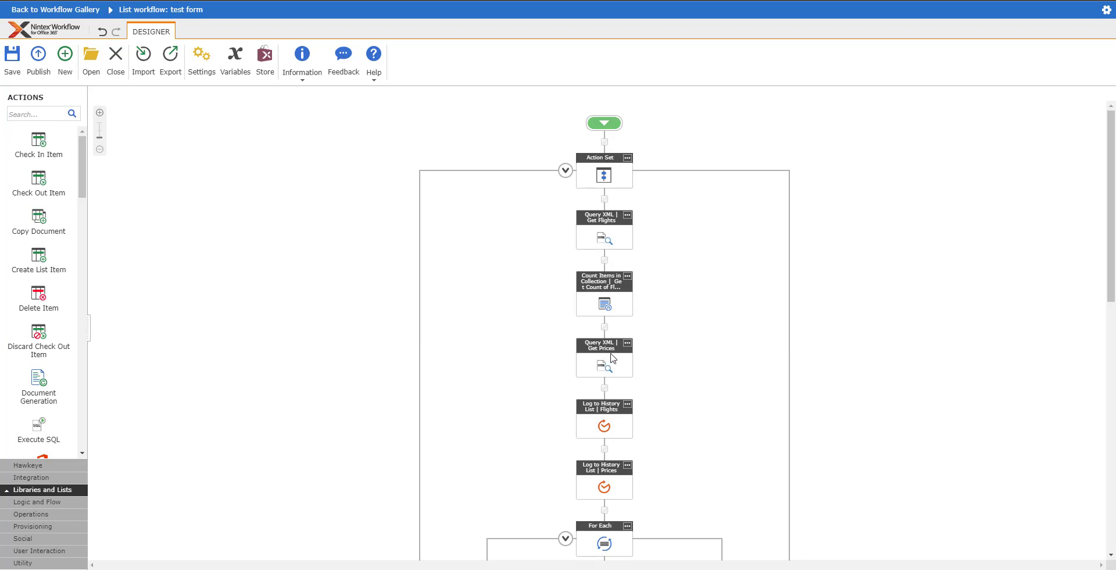
- Scroll through the workflow's loop that fetches Flight and Price, logs, and creates list items
scroll(609, 357, down, 1)
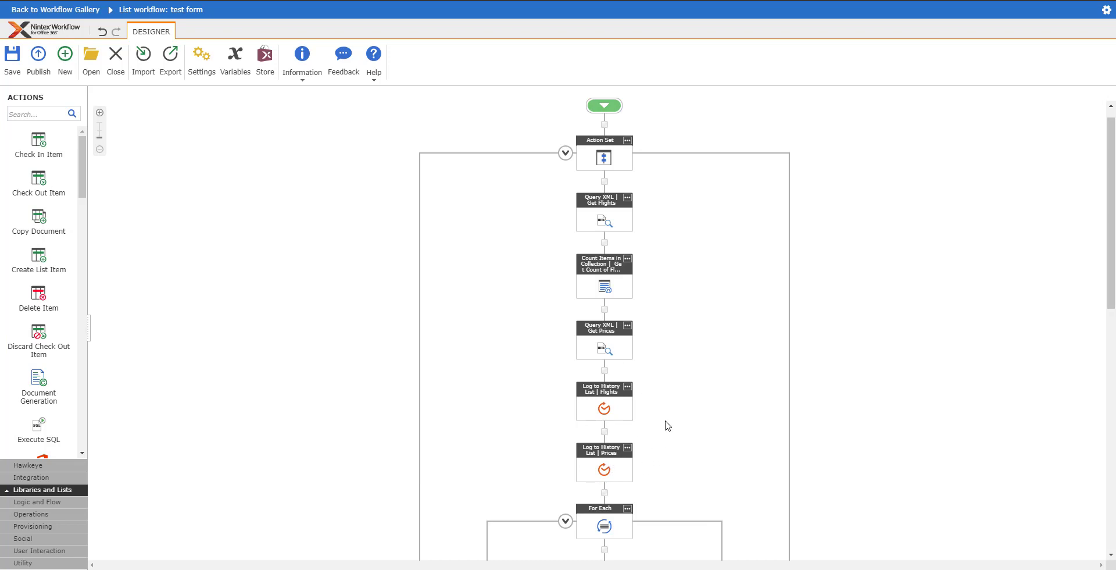
scroll(666, 311, down, 1)
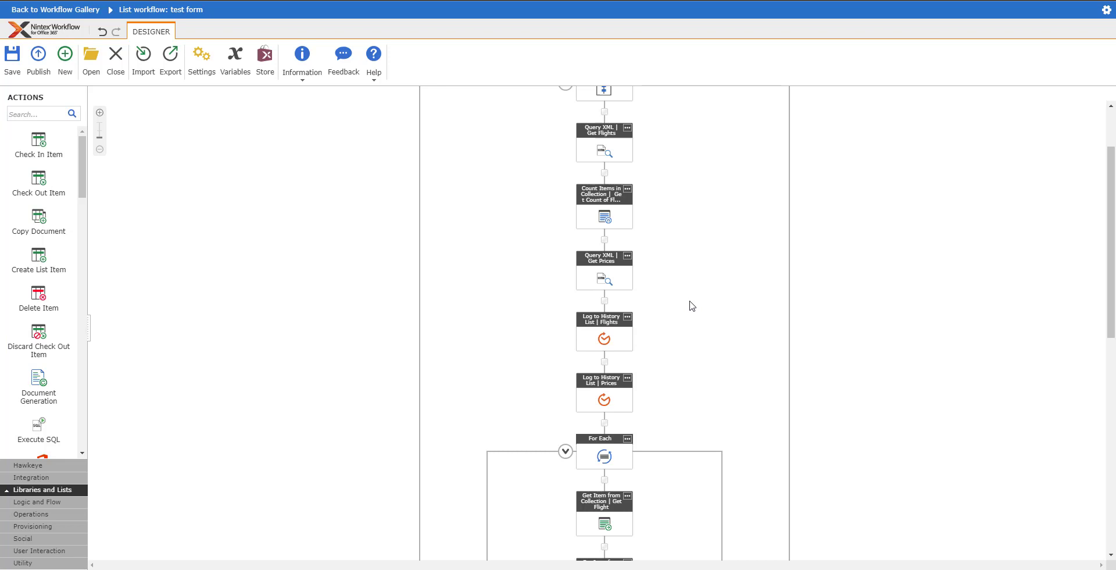
scroll(631, 423, down, 1)
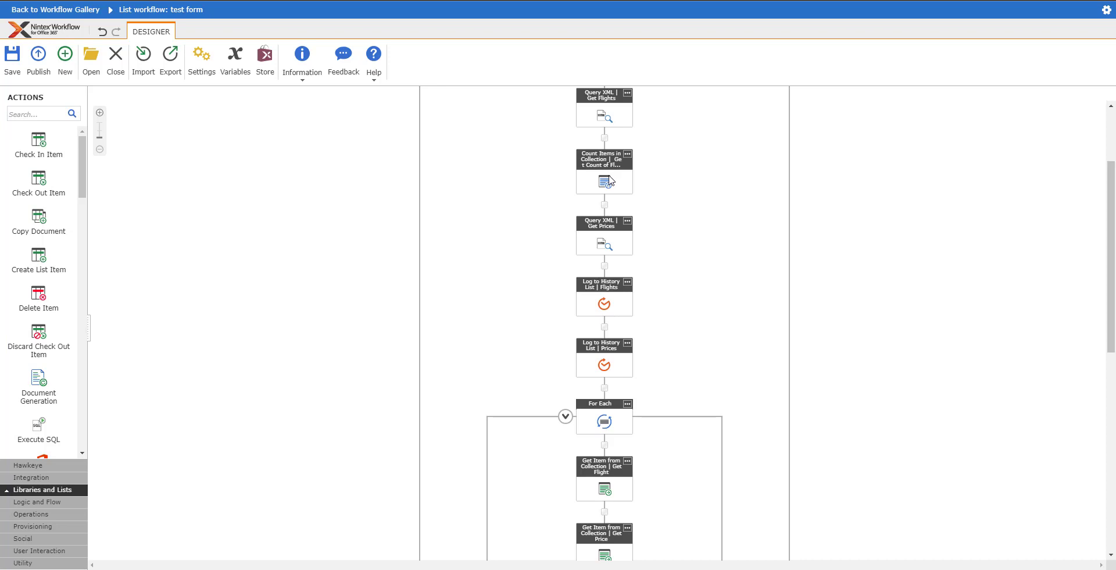
scroll(603, 437, down, 1)
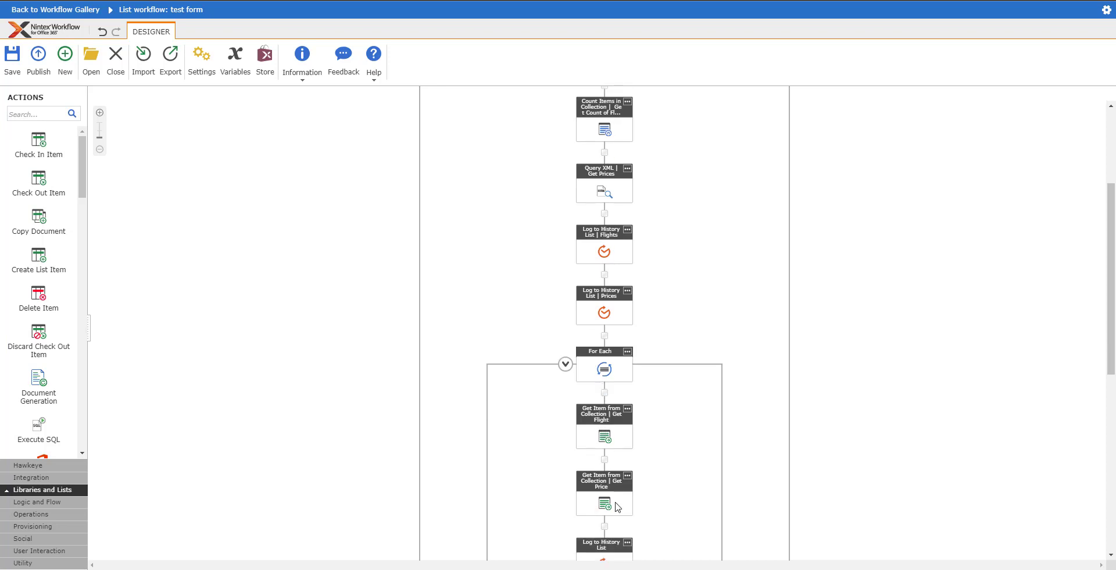
scroll(614, 499, down, 1)
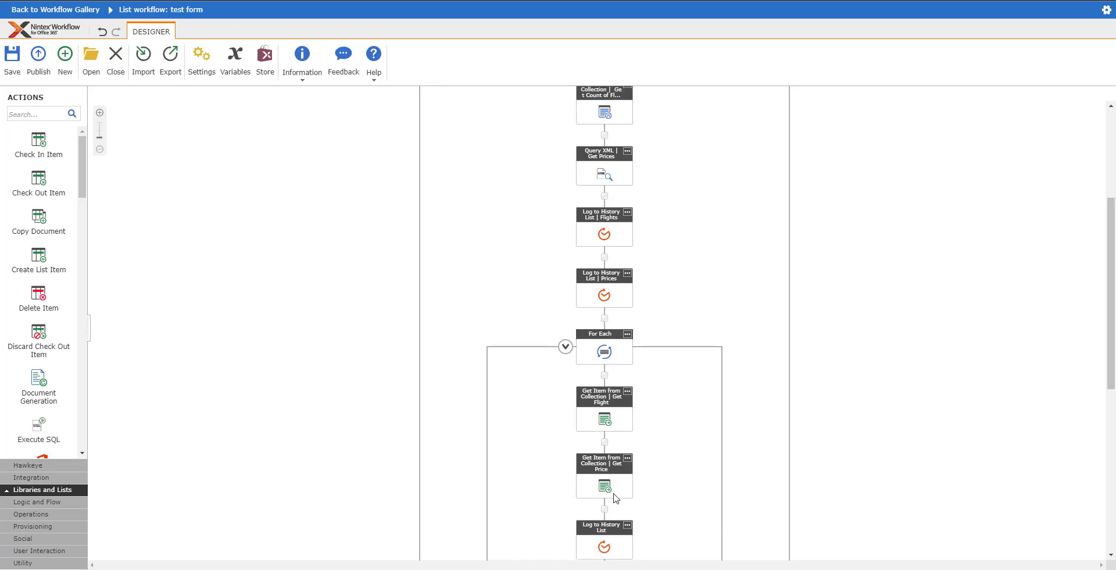
click(608, 490)
scroll(610, 493, down, 1)
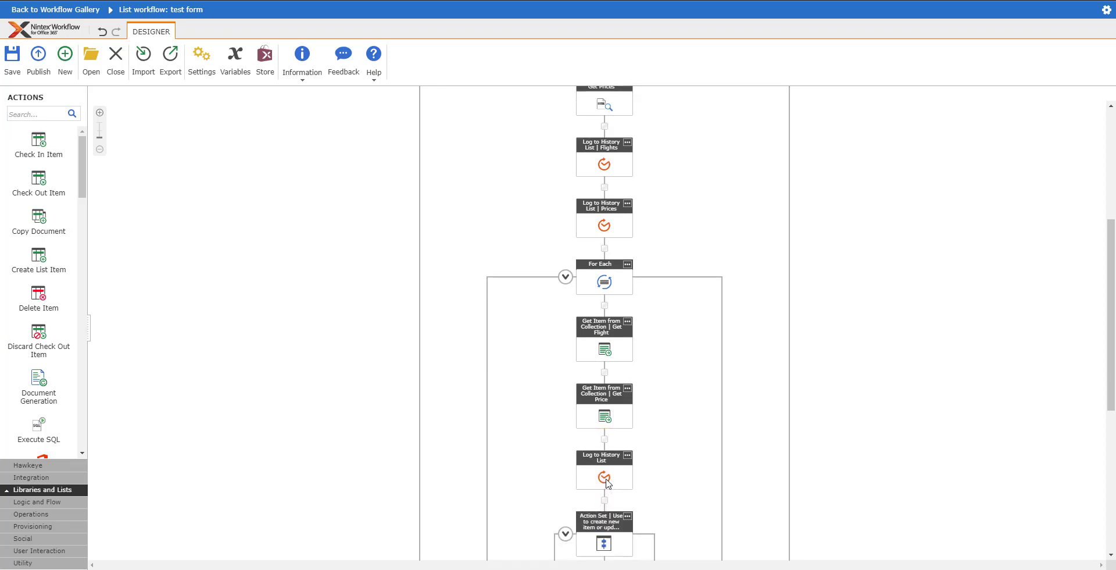
scroll(608, 488, down, 2)
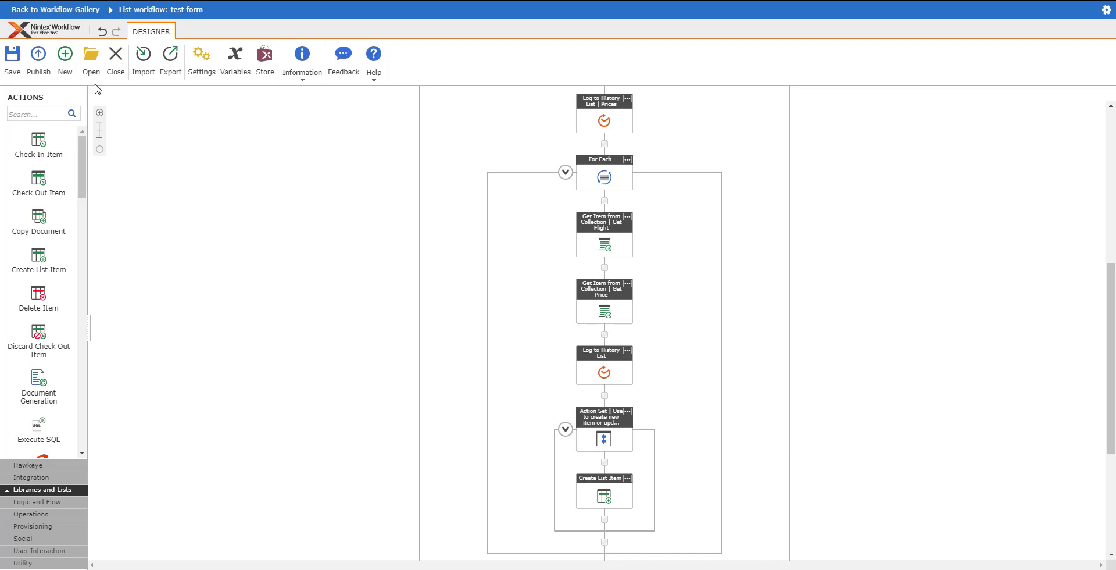
- Publish the TestRepeater workflow and dismiss the confirmation
click(39, 57)
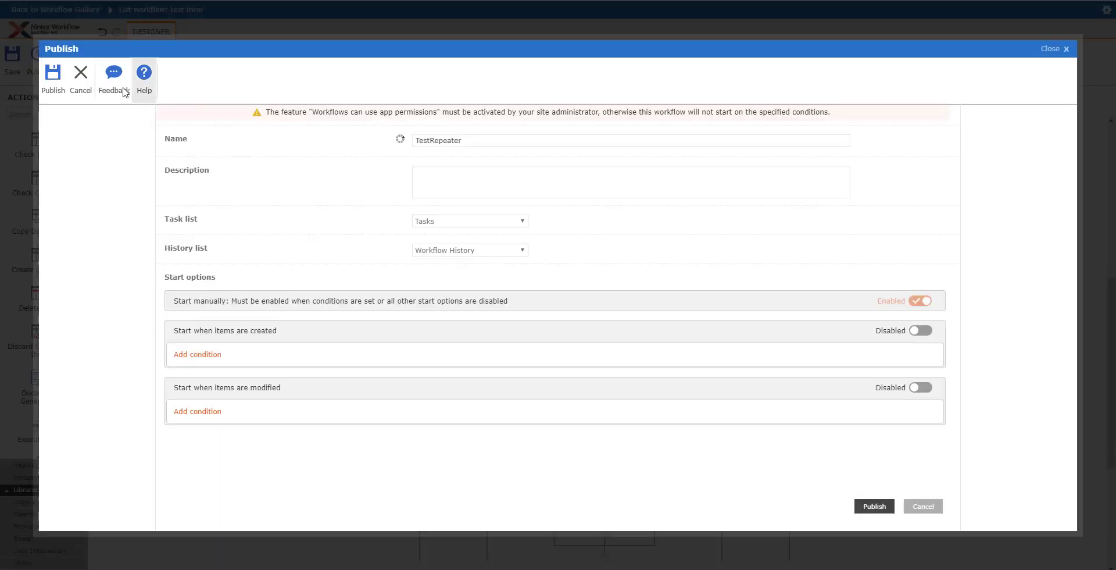
click(52, 76)
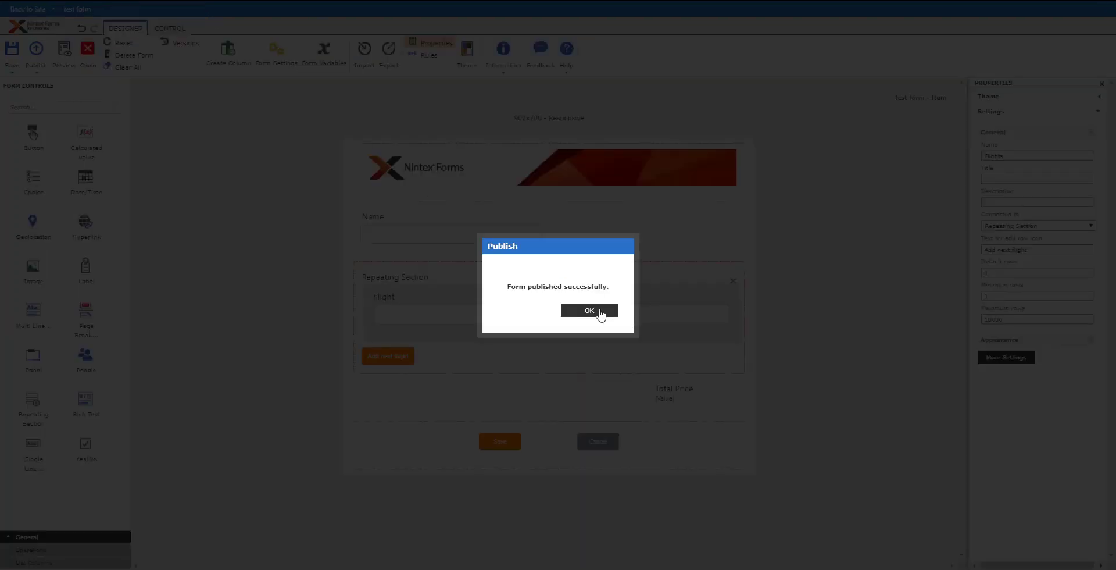
click(599, 312)
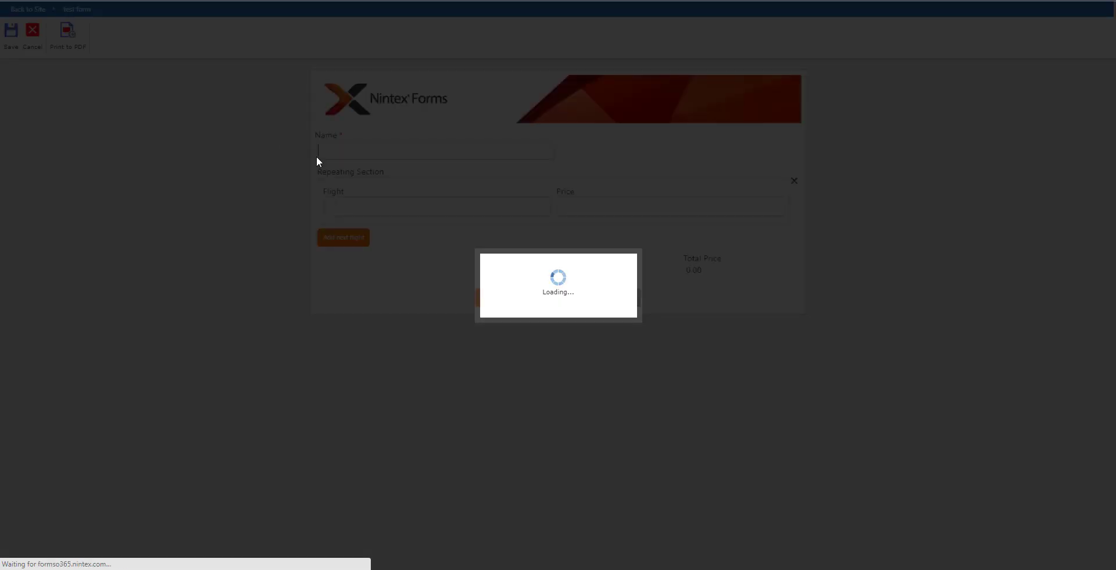
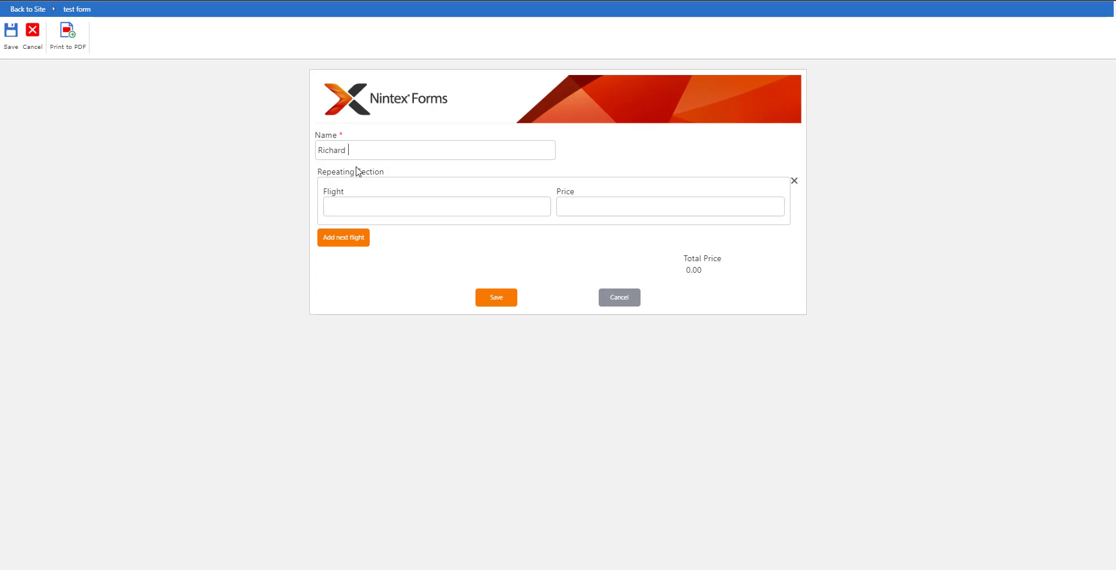
- Enter the traveller's full name in Name, correcting the surname's spelling
click(440, 149)
key(Left)
key(Left)
key(Left)
text(i)
- Add the first flight SEA to HON, priced 699, and save the entry
click(362, 204)
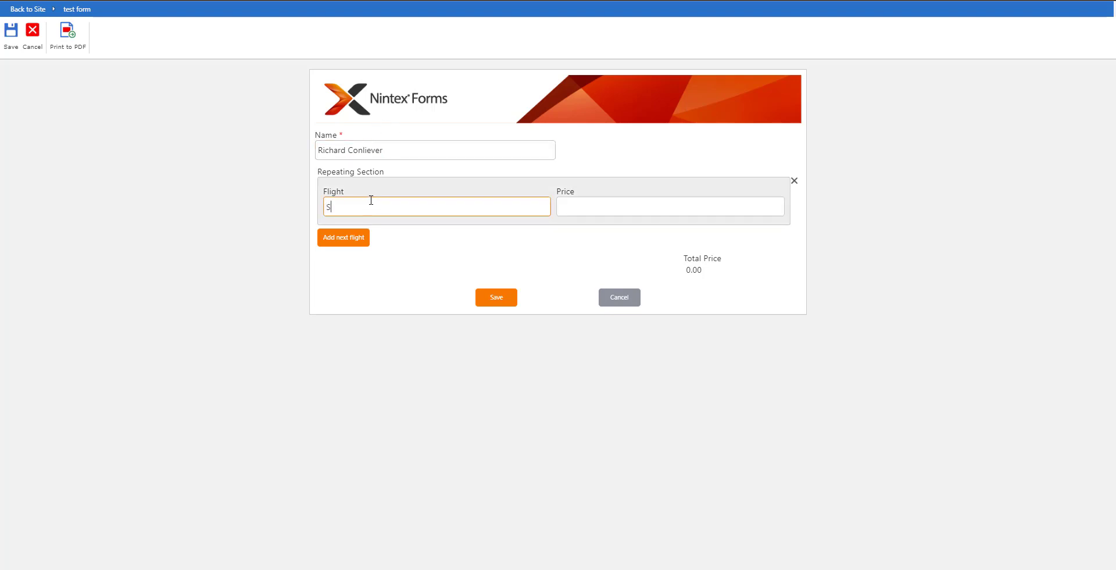
text(SEA to HON)
key(Return)
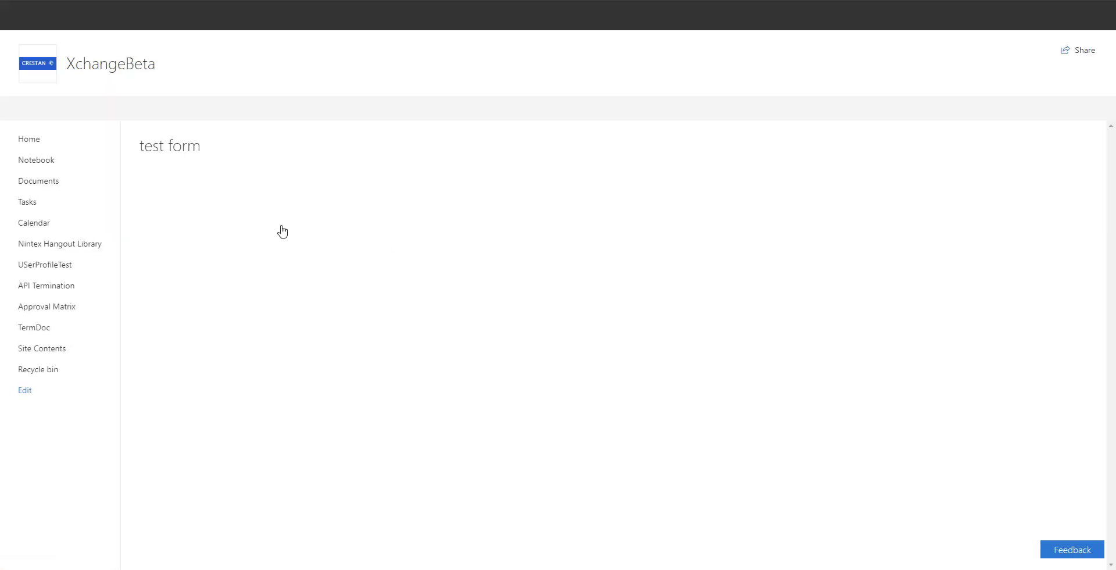
- Open the new 'test form' item showing SEA to HON at 699, Total Price 699.00
scroll(241, 395, down, 3)
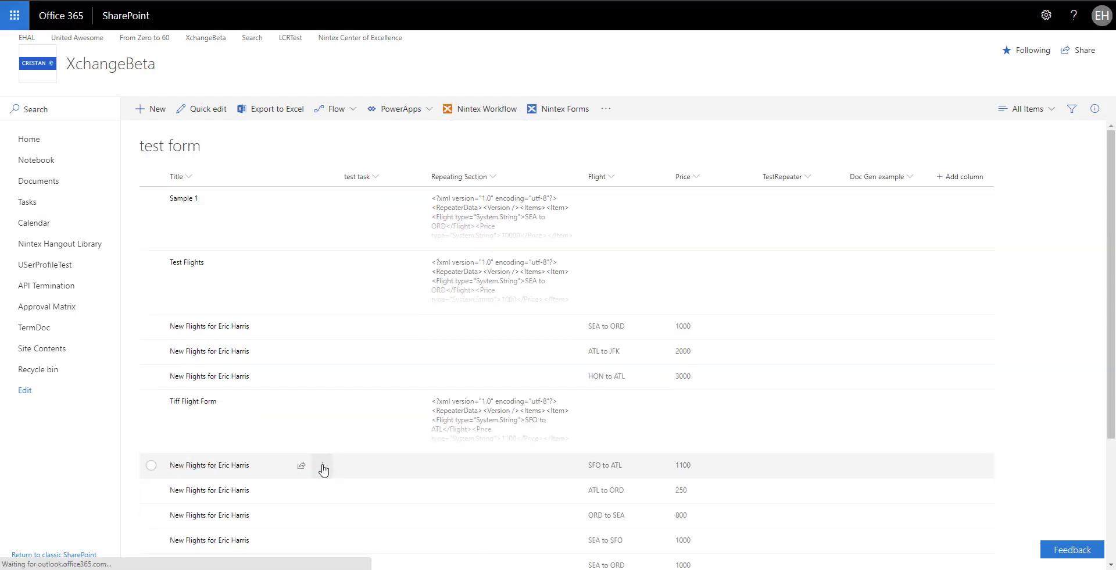
click(323, 465)
scroll(175, 468, down, 3)
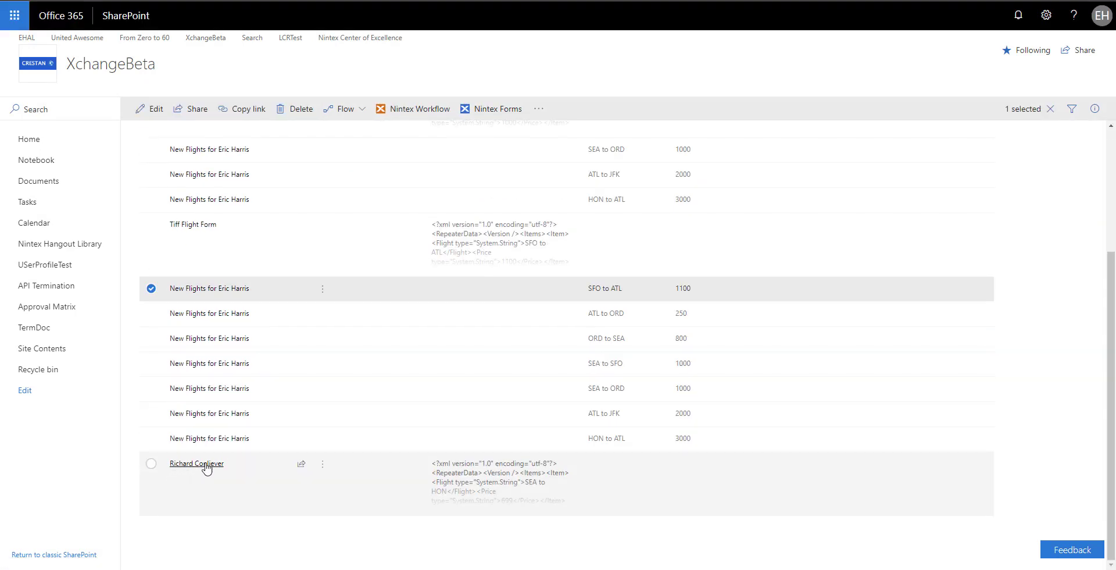
click(206, 468)
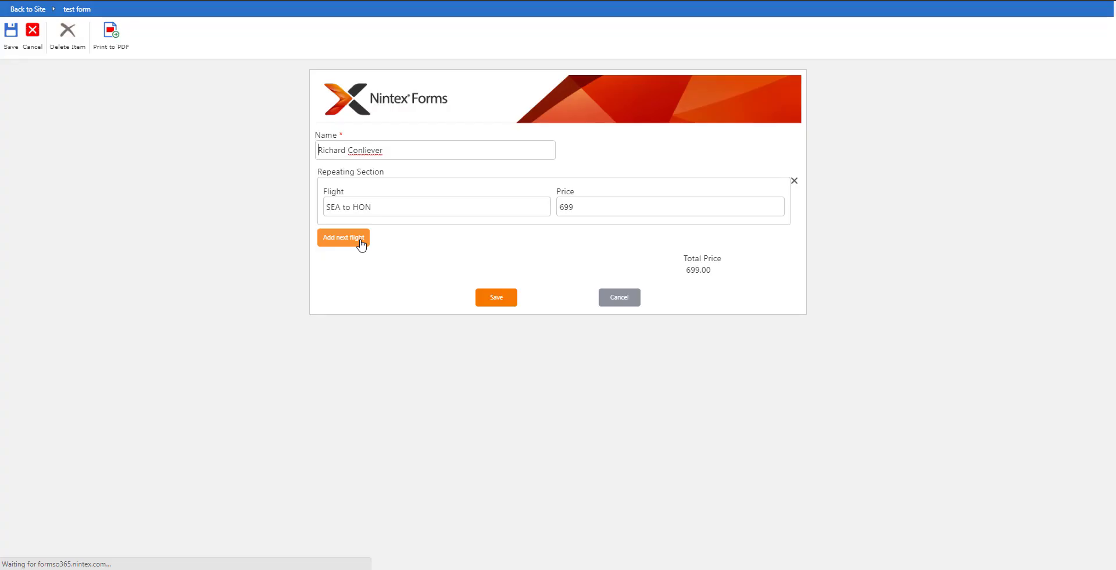
- Add flights HON to SFO at 700 and SFO to CLT at 1200, totalling 2,599.00
click(359, 242)
click(356, 253)
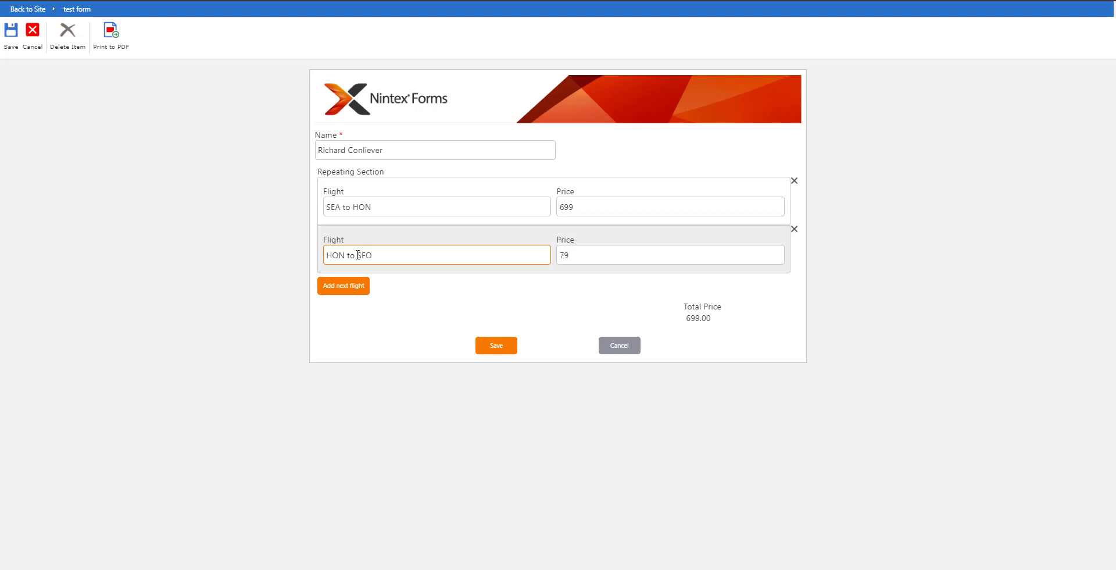
text(00)
click(345, 288)
click(351, 301)
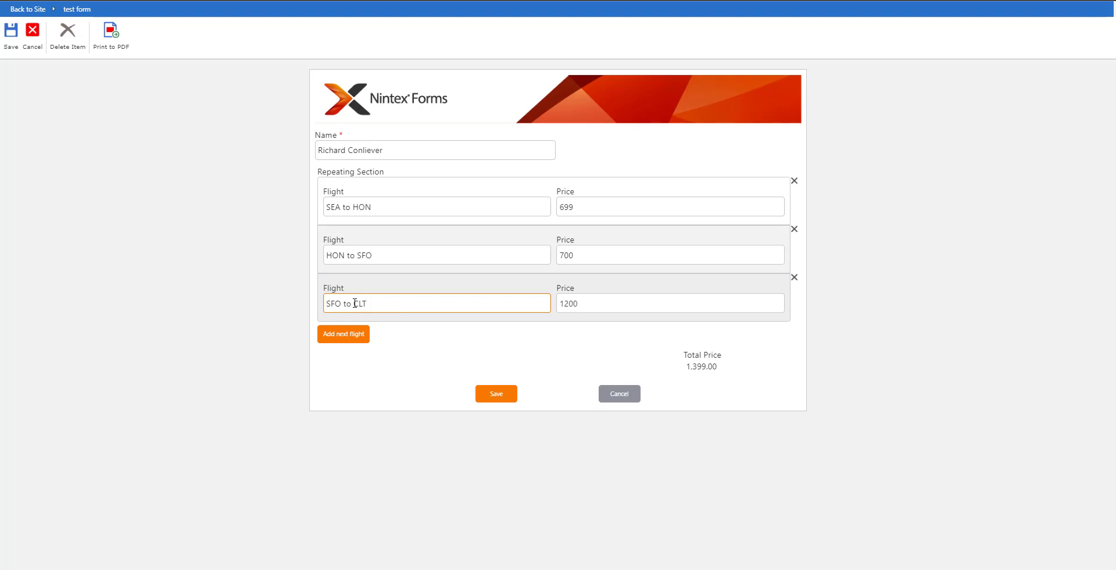
click(424, 340)
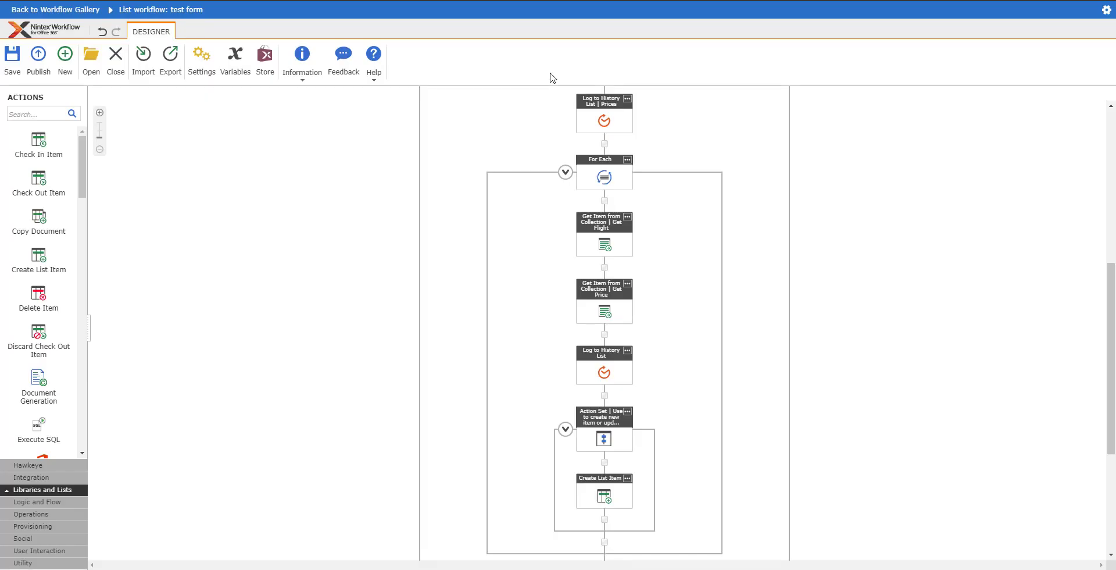
- Start the TestRepeater workflow on the new flight form entry from its More > Workflow menu
scroll(241, 157, up, 3)
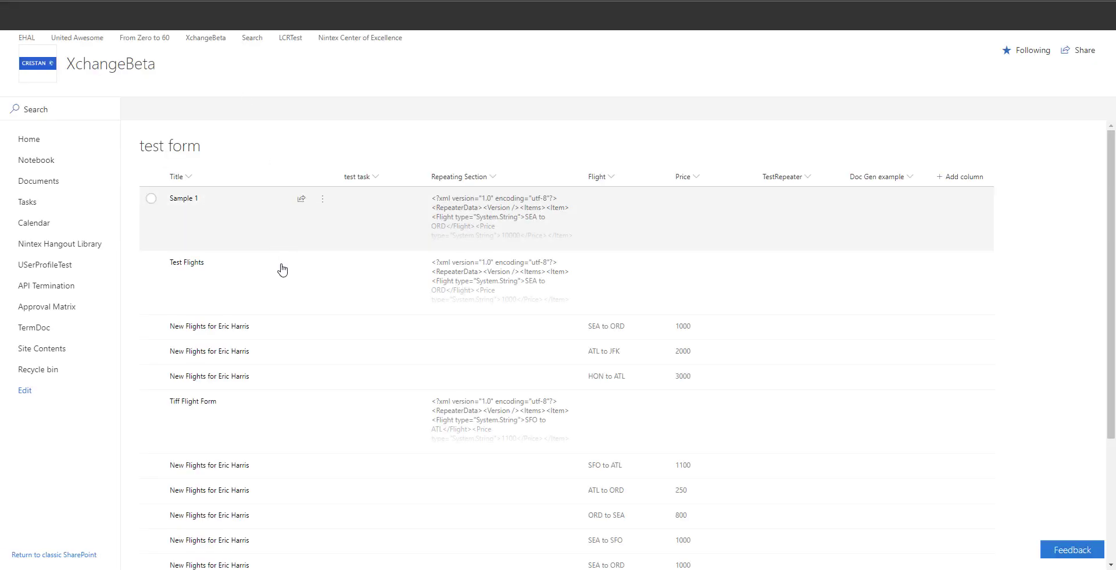
scroll(281, 270, down, 3)
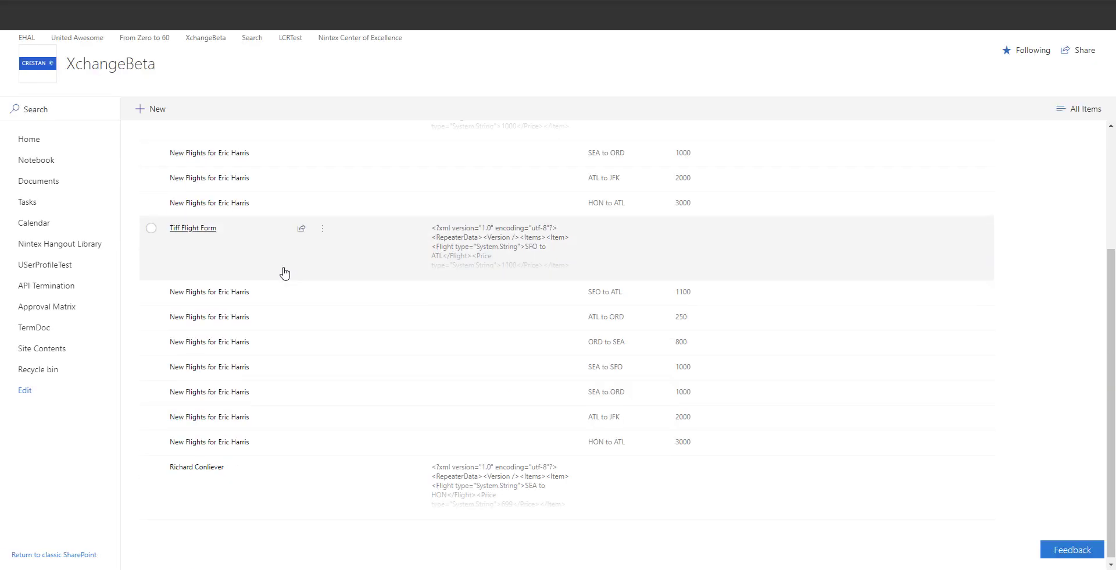
click(323, 463)
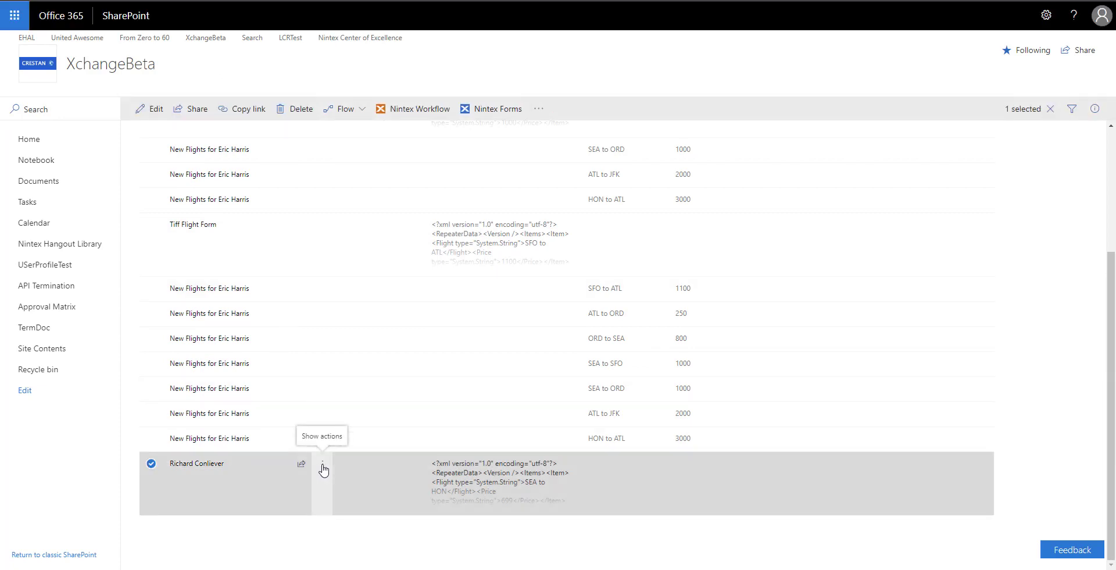
mouse_move(383, 422)
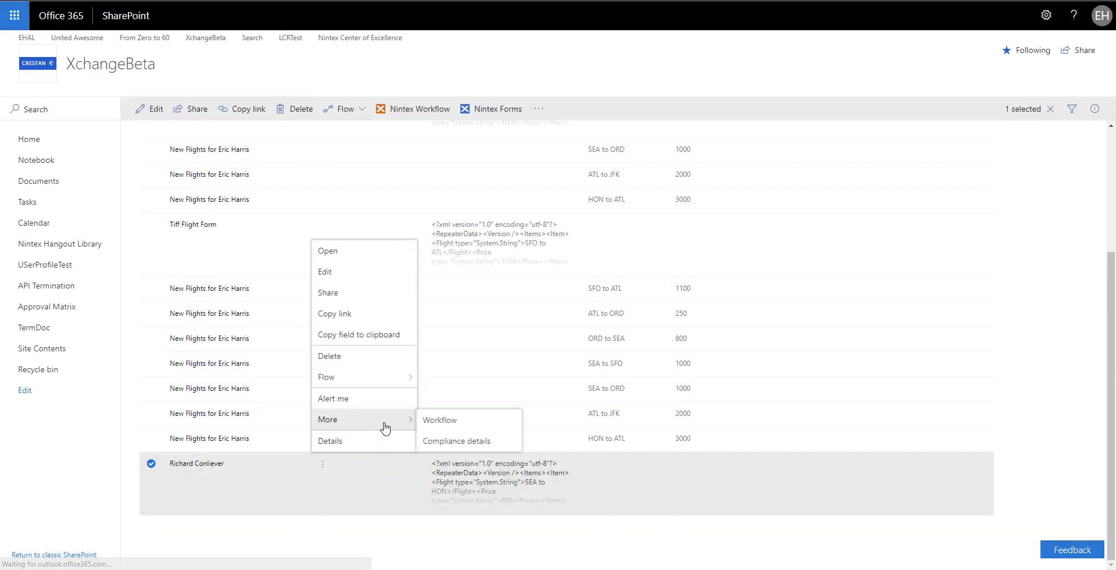
click(440, 421)
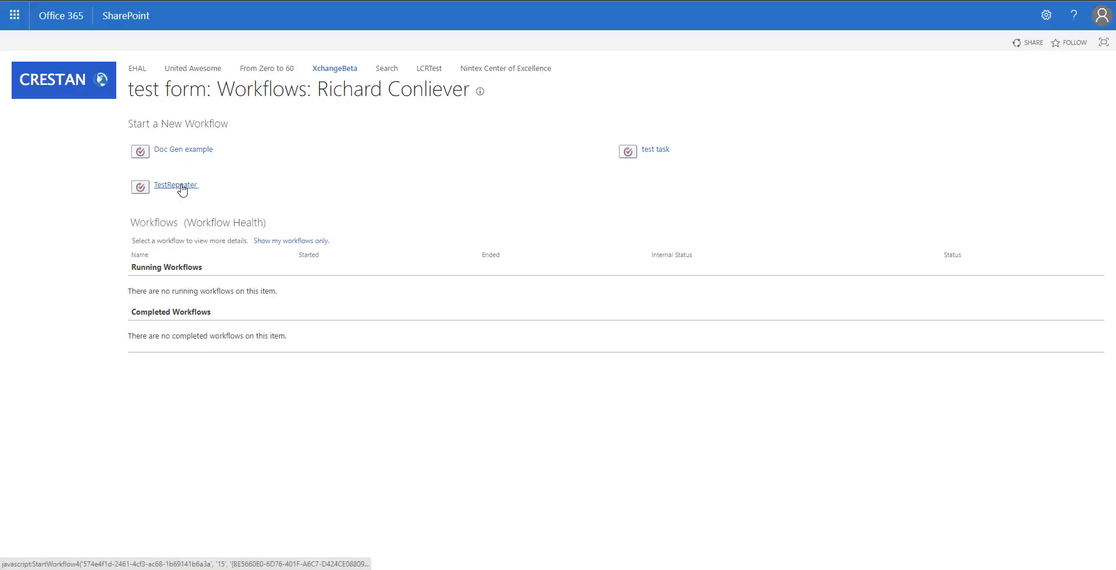
click(178, 185)
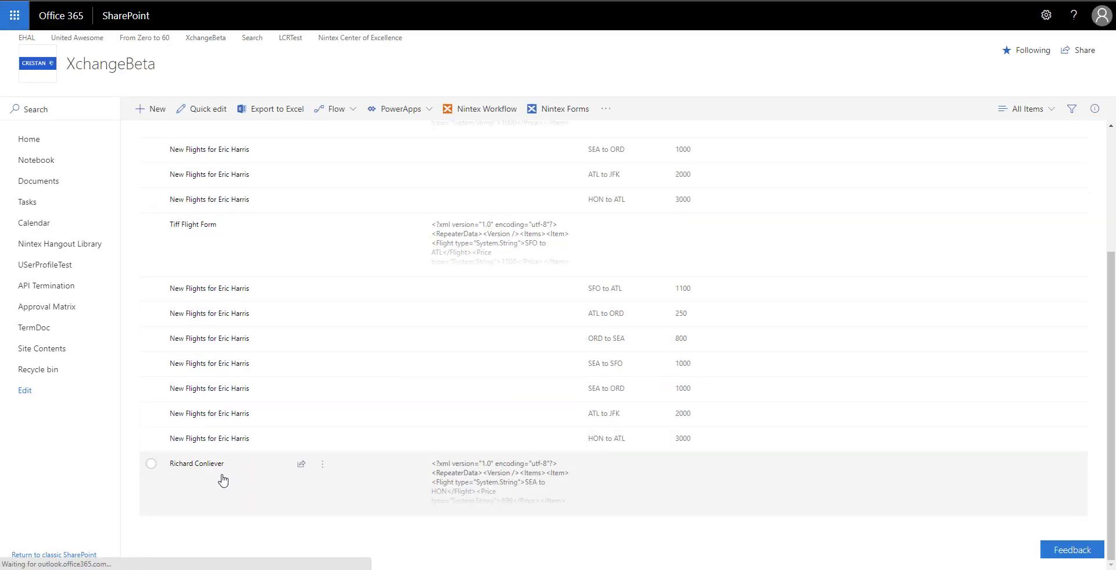
scroll(220, 487, down, 5)
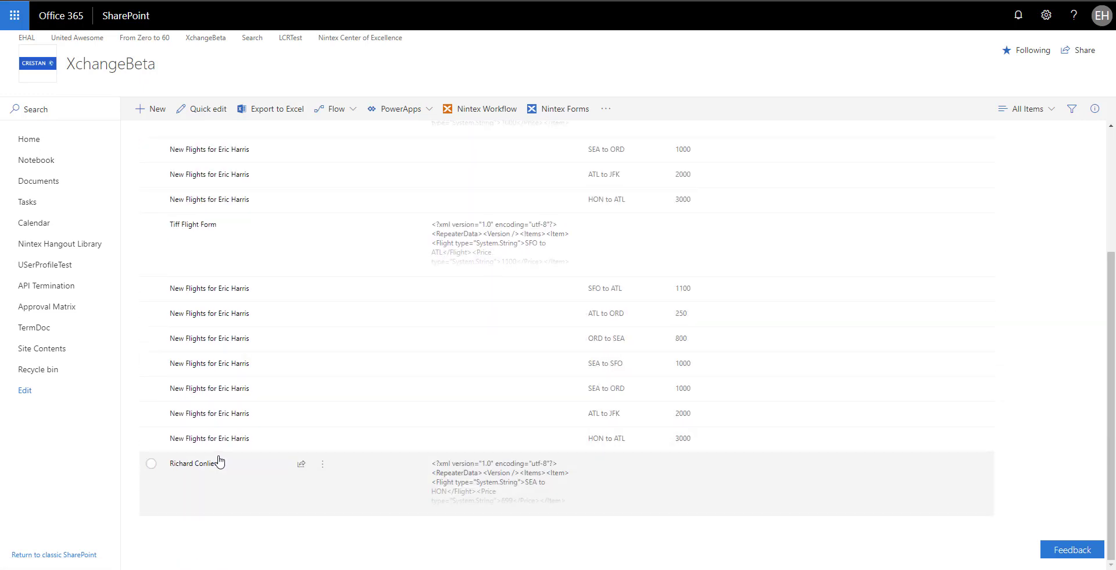
click(203, 464)
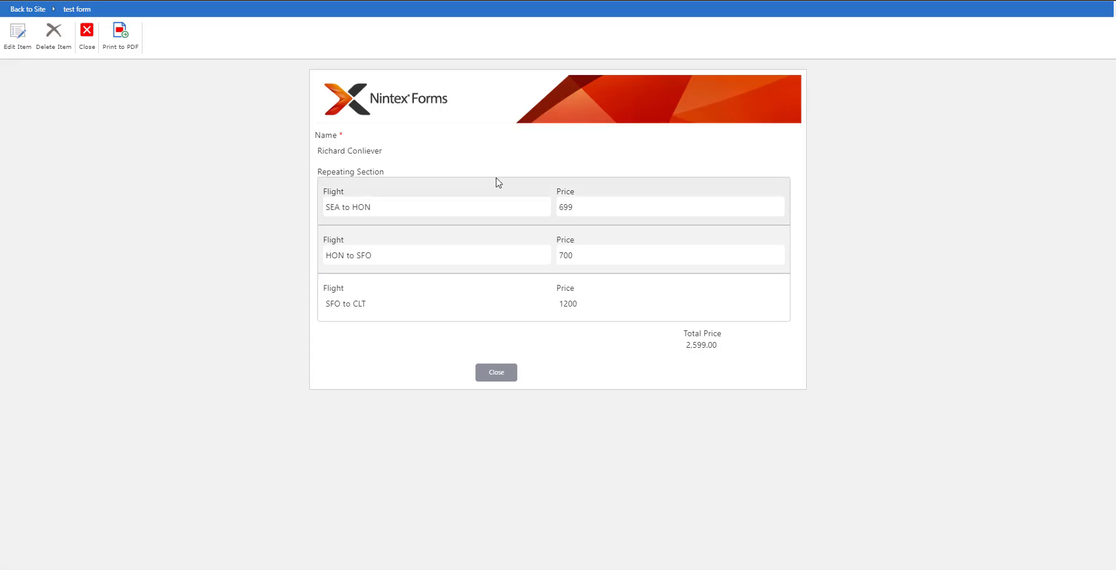
click(87, 32)
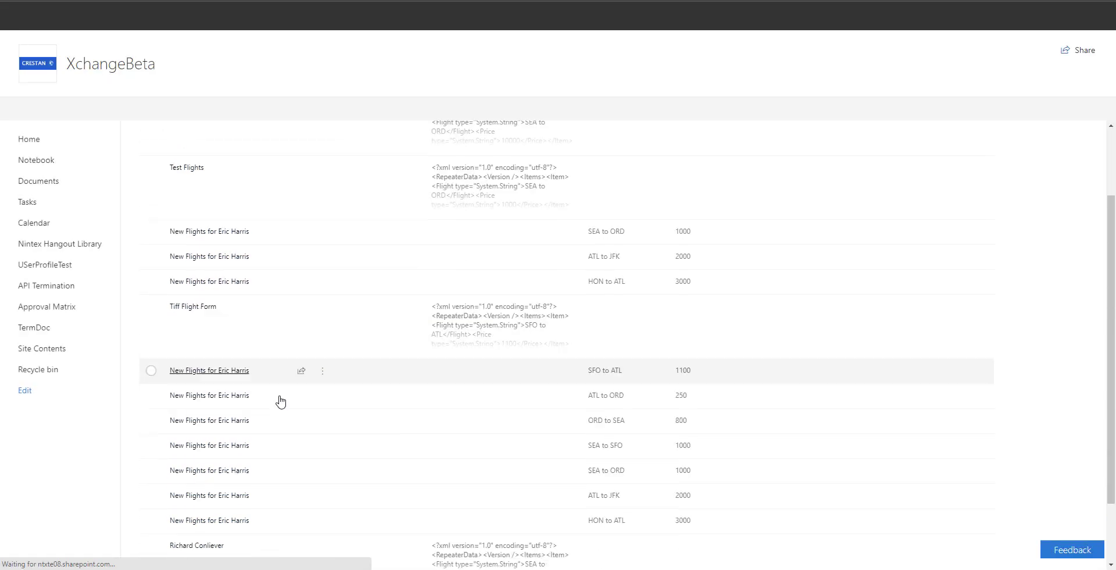
scroll(279, 401, down, 3)
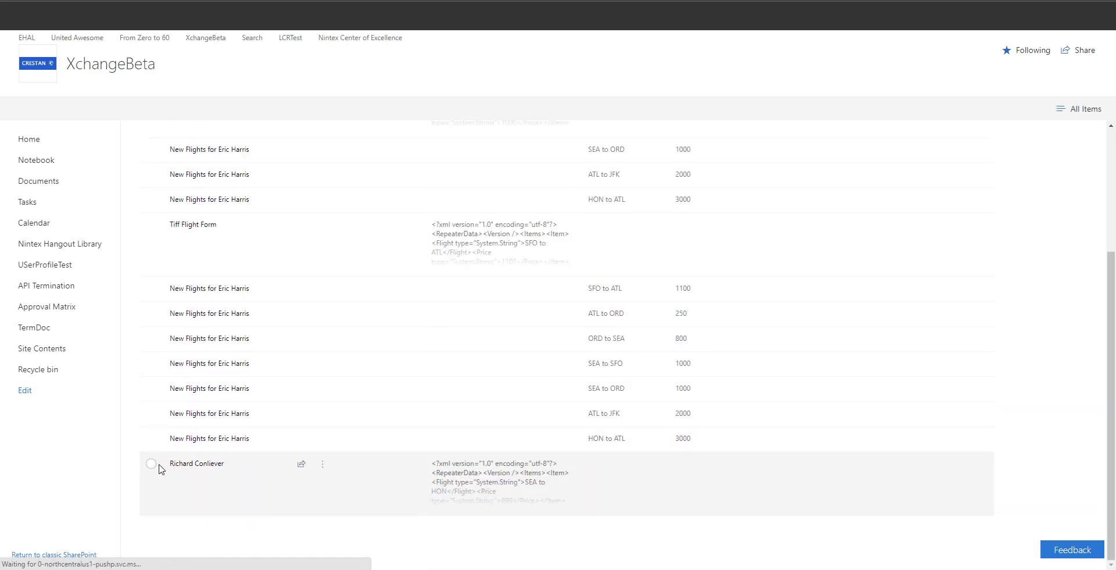
- Expand the entry's Repeating Section XML in its details pane and select all of it
click(153, 463)
click(1095, 109)
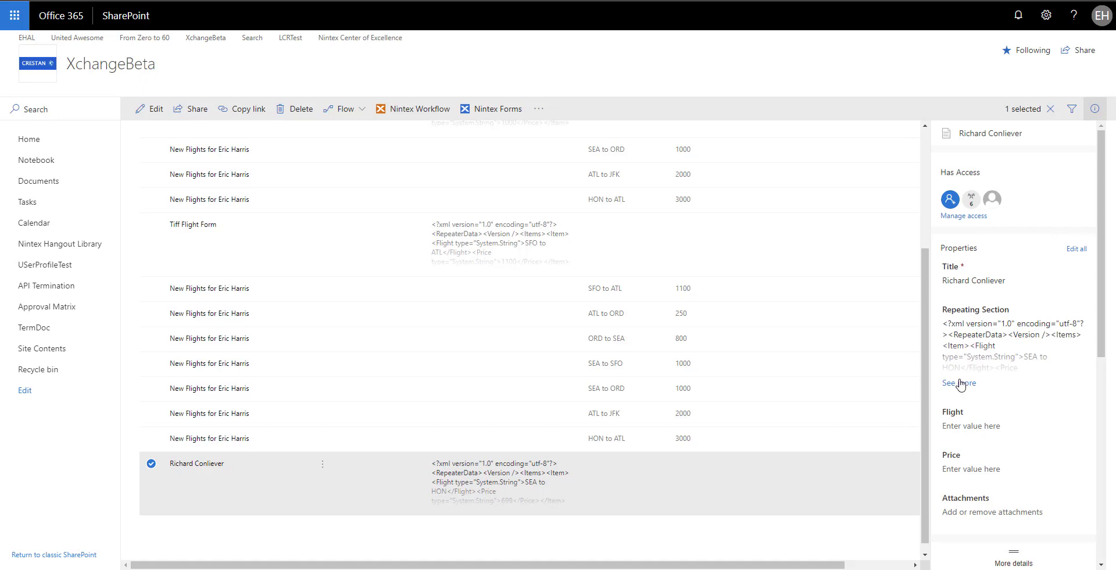
click(960, 382)
drag(943, 324, 1091, 474)
key(ctrl+c)
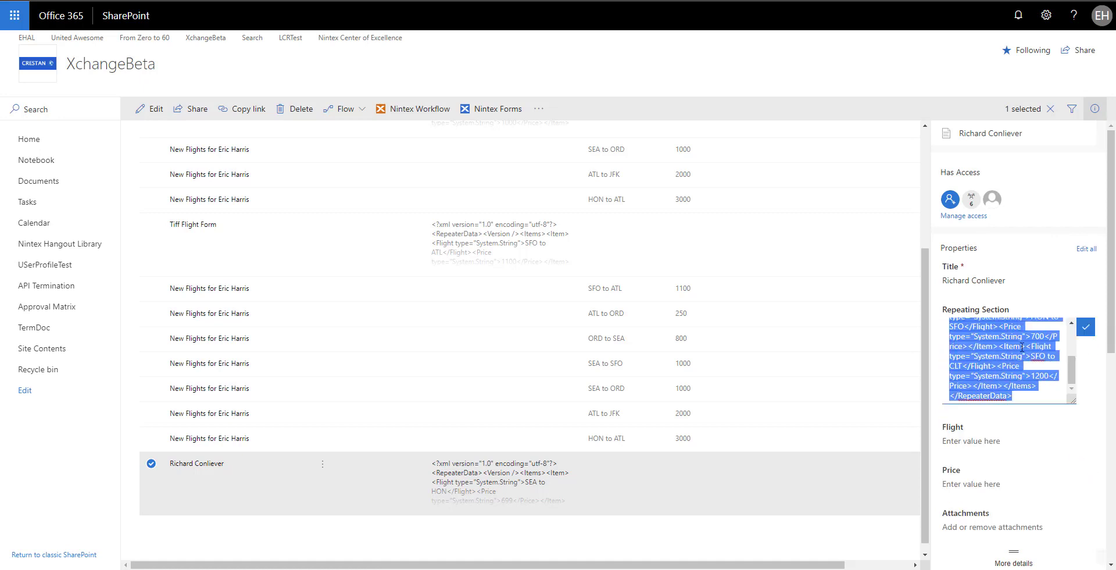
drag(1022, 347, 1111, 493)
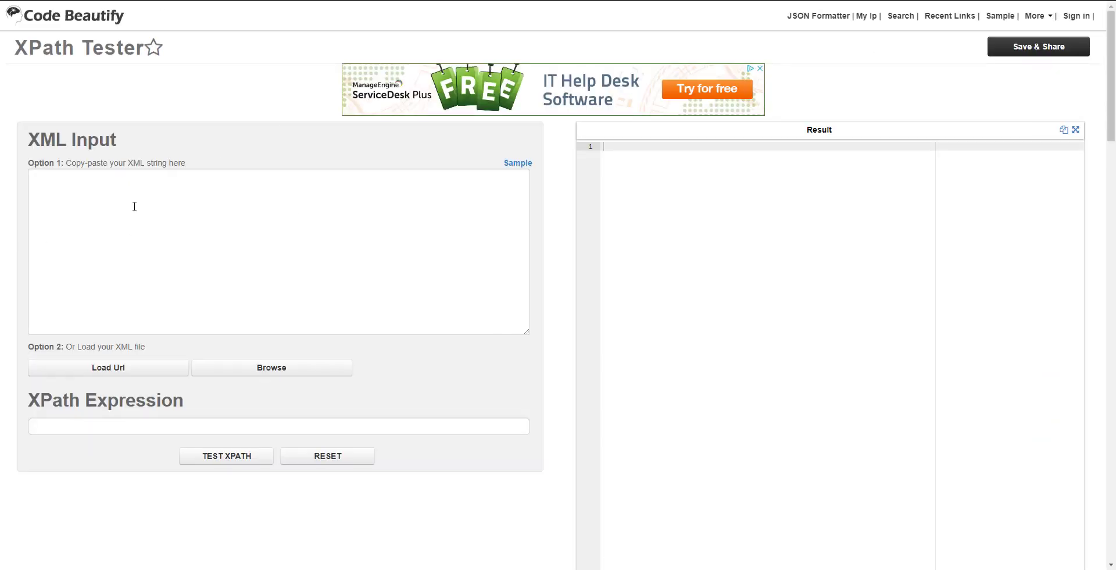
- Paste the flights XML into XPath Tester's XML Input and delete its <?xml ?> declaration
key(ctrl+shift+Tab)
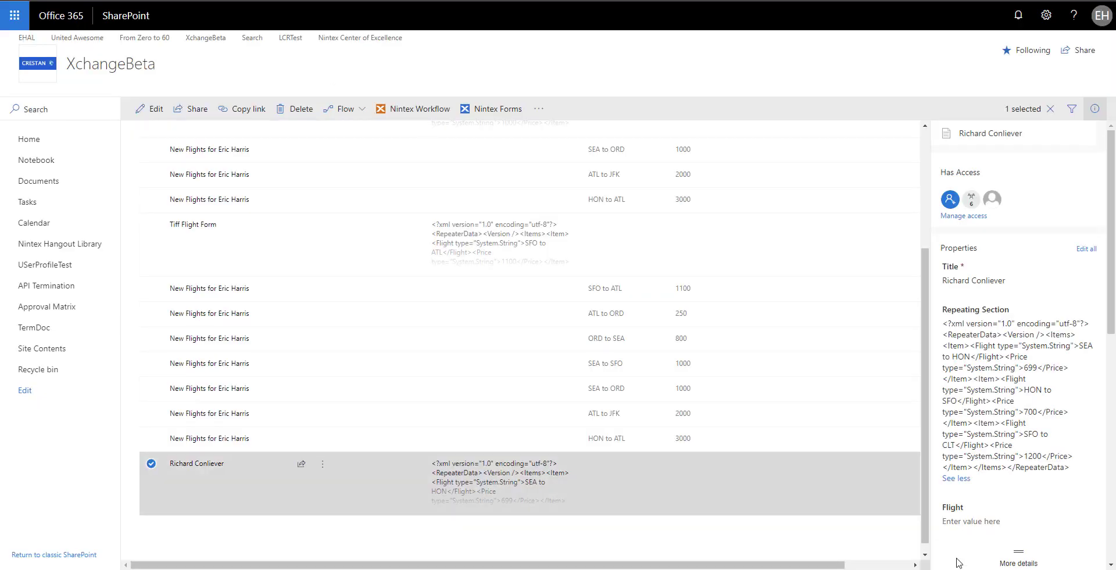
click(984, 444)
key(ctrl+a)
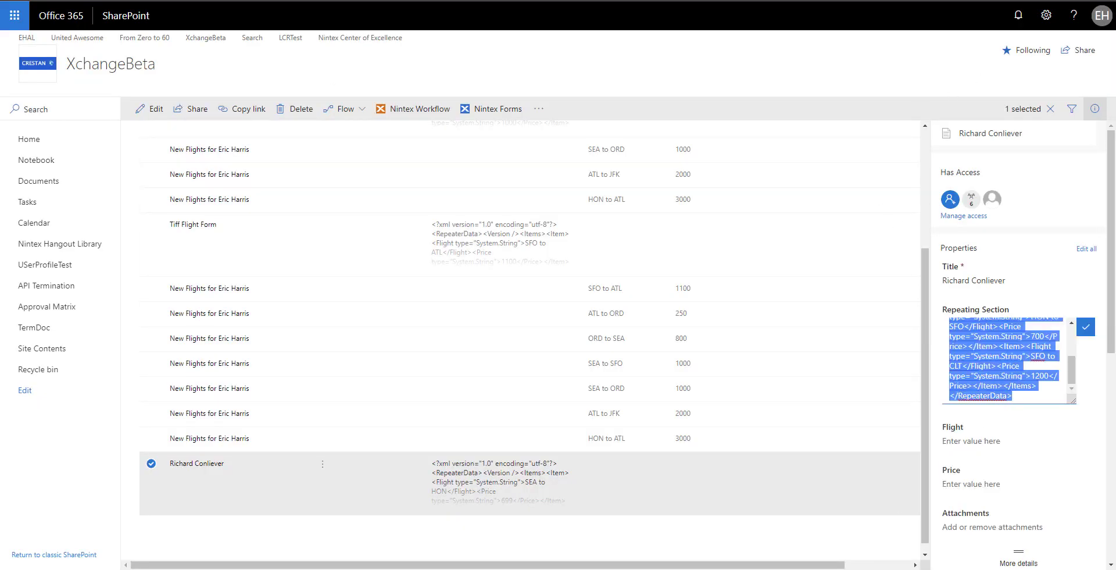
key(ctrl+Tab)
key(ctrl+v)
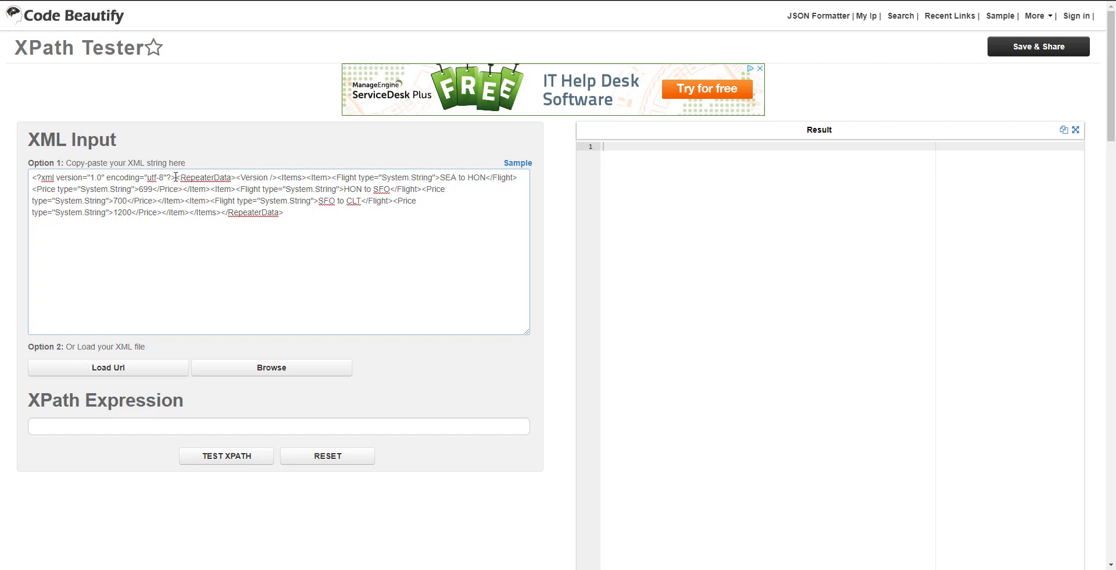
drag(175, 176, 32, 177)
key(BackSpace)
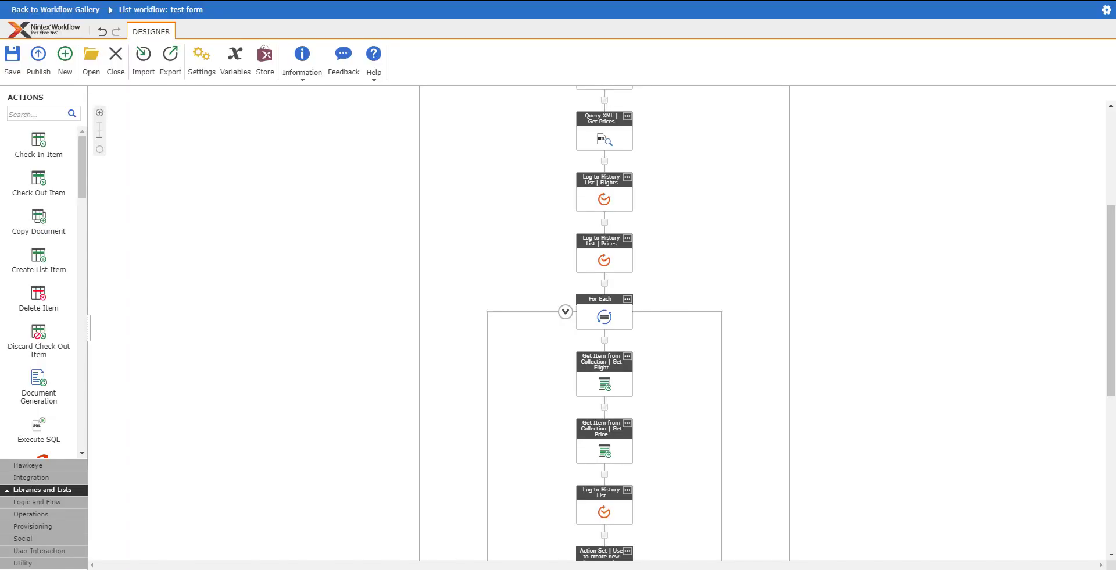
- Inspect the Get Flight (Get Item from Collection) settings and cancel without changes
scroll(624, 247, up, 2)
scroll(627, 243, up, 1)
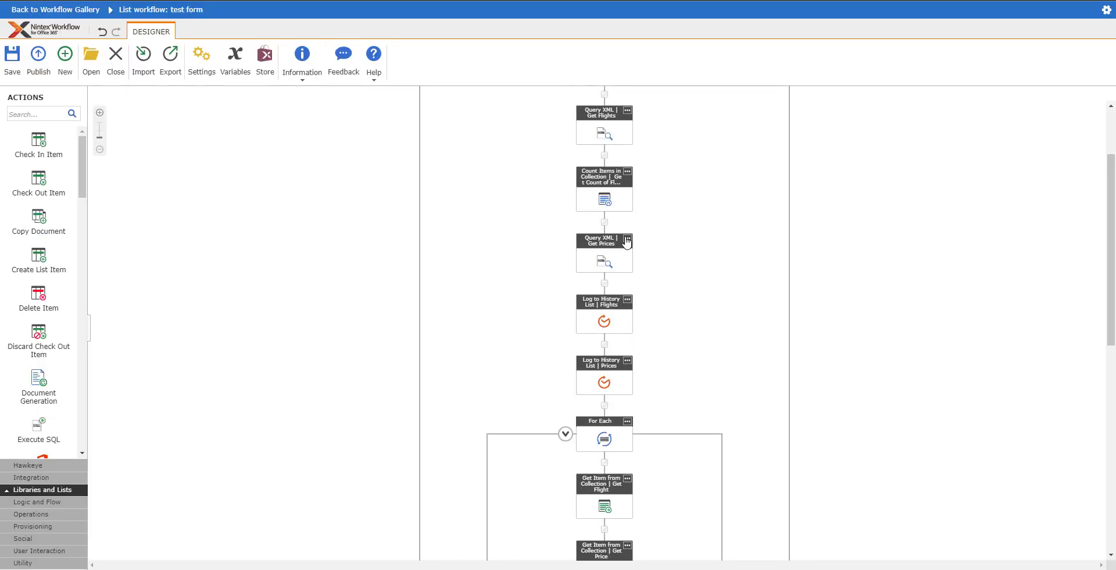
scroll(616, 279, down, 2)
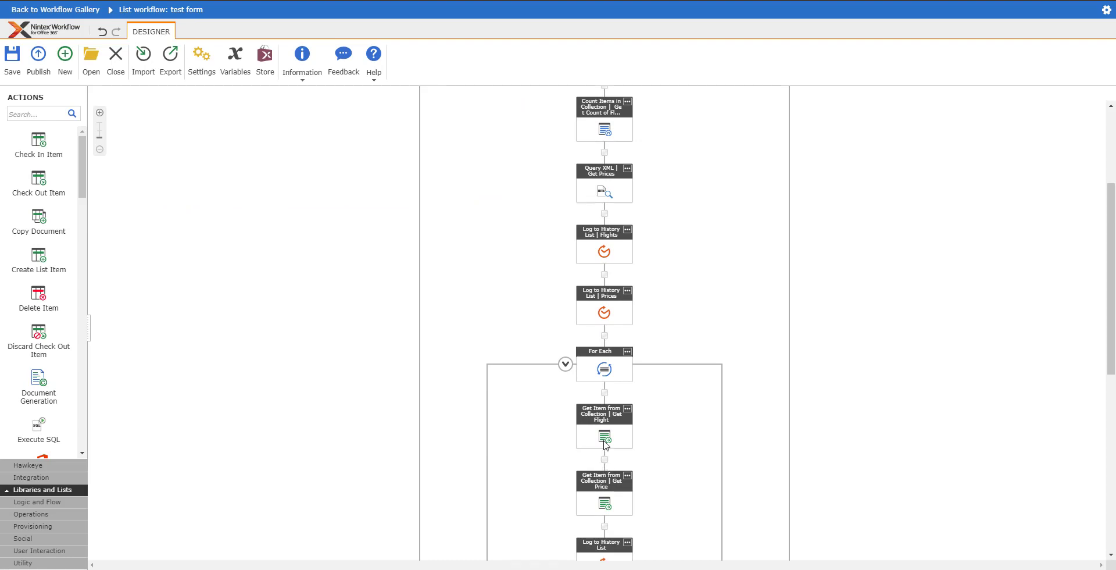
double_click(606, 438)
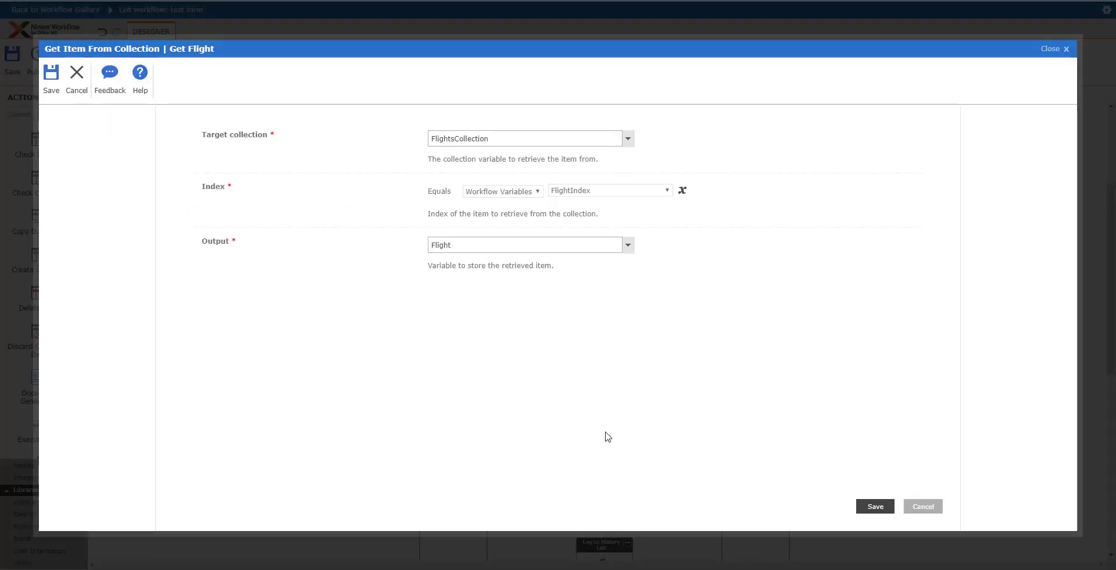
click(920, 509)
- Copy the Get Prices XPath query /RepeaterData/Items/Item/Price
scroll(631, 412, up, 1)
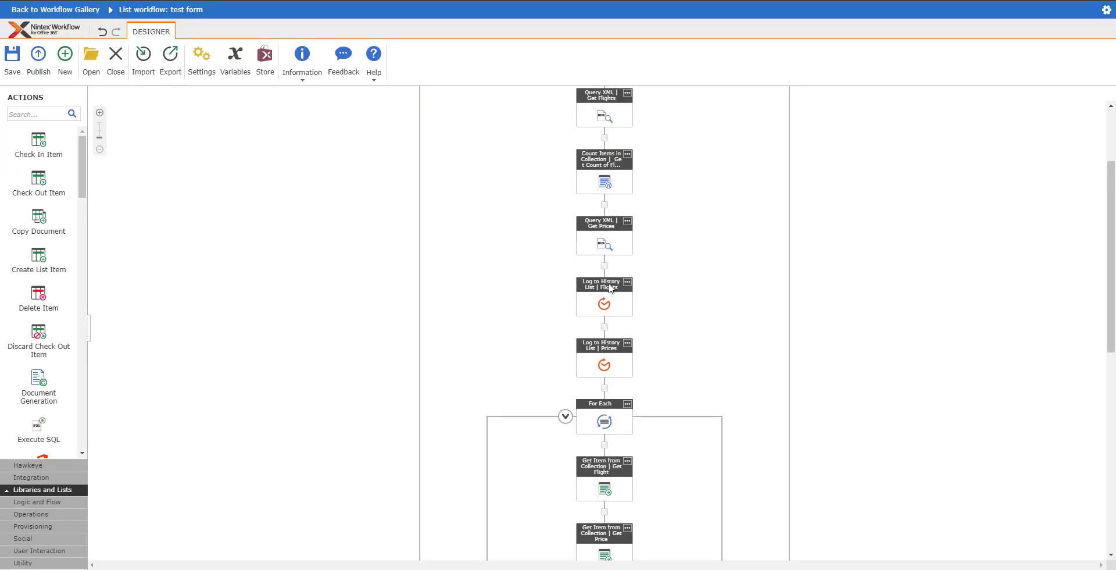
double_click(610, 247)
drag(562, 210, 427, 211)
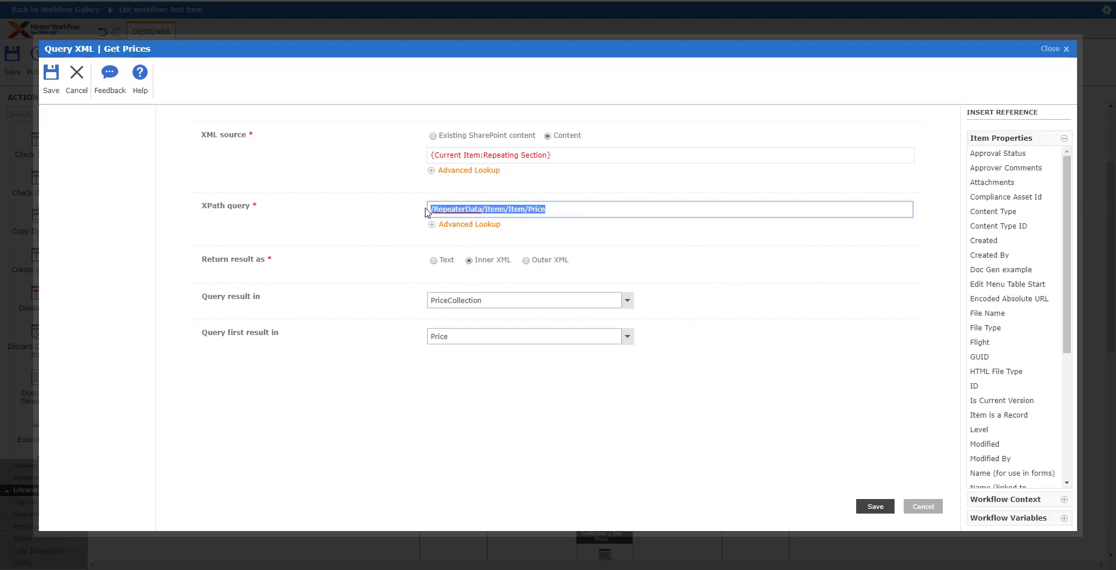
key(ctrl+c)
- Paste the XPath into the tester, trim it to /RepeaterData and test the root
key(alt+Tab)
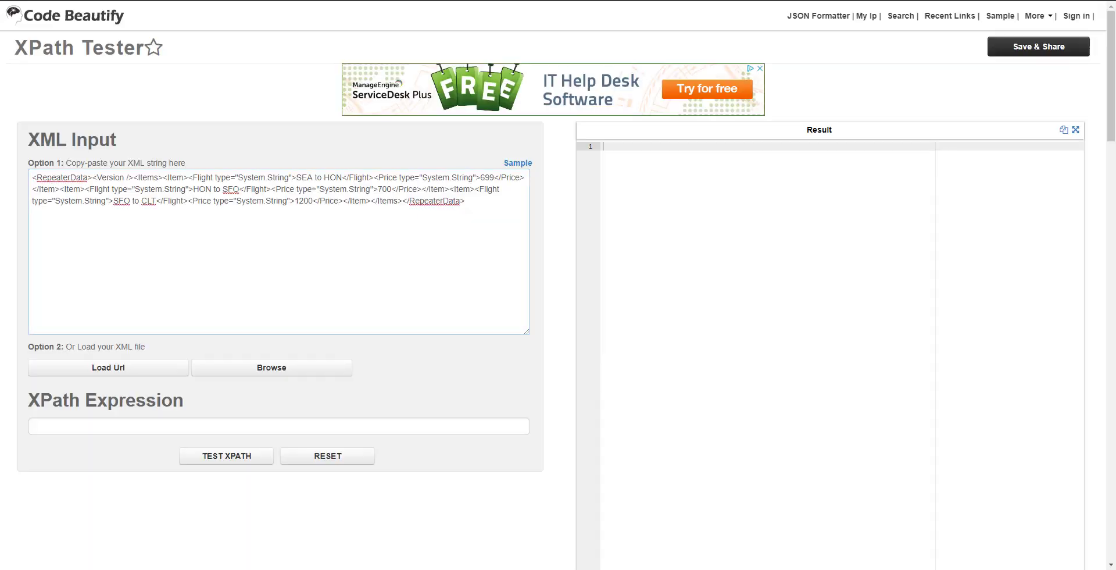
click(175, 425)
key(ctrl+v)
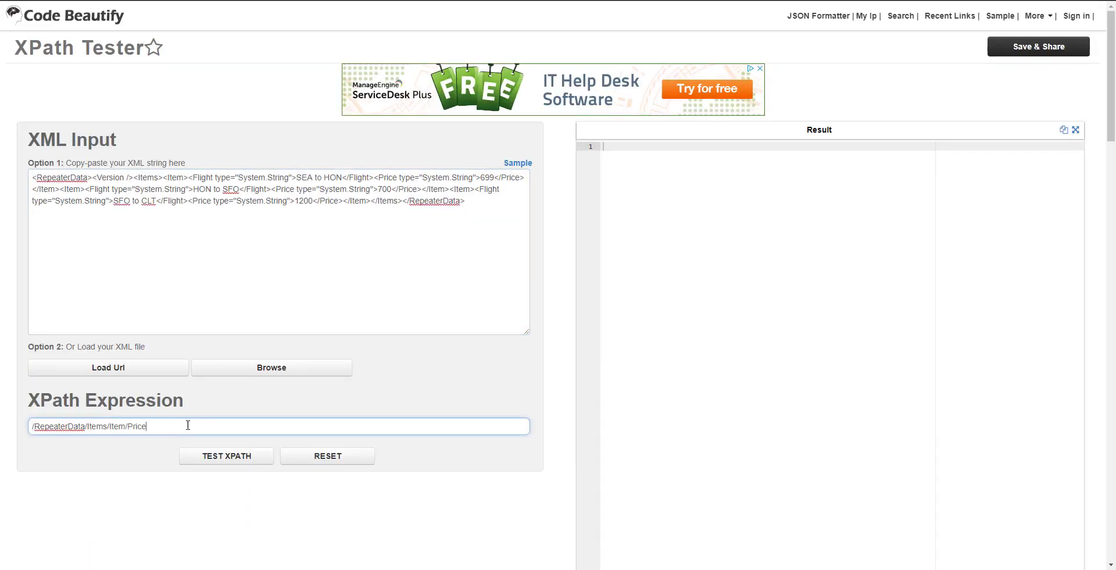
key(BackSpace)
key(BackSpace)
key(BackSpace)
key(BackSpace)
key(BackSpace)
key(BackSpace)
key(BackSpace)
key(BackSpace)
key(BackSpace)
key(BackSpace)
key(BackSpace)
key(BackSpace)
key(BackSpace)
key(BackSpace)
key(BackSpace)
click(225, 458)
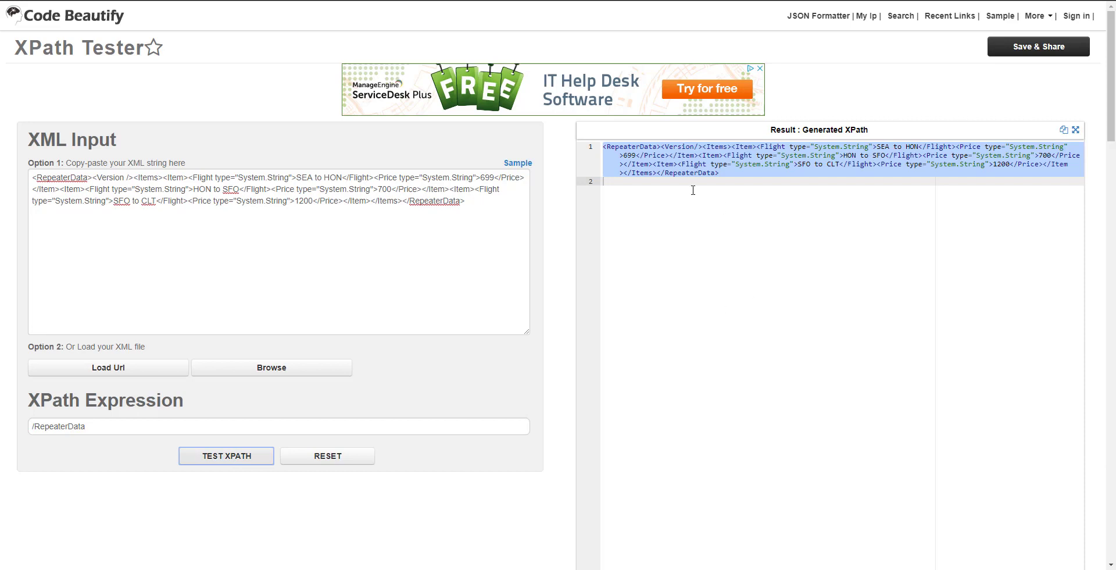
- Extend and test the expression at /RepeaterData/Items, then /Item, listing three Item elements
click(218, 427)
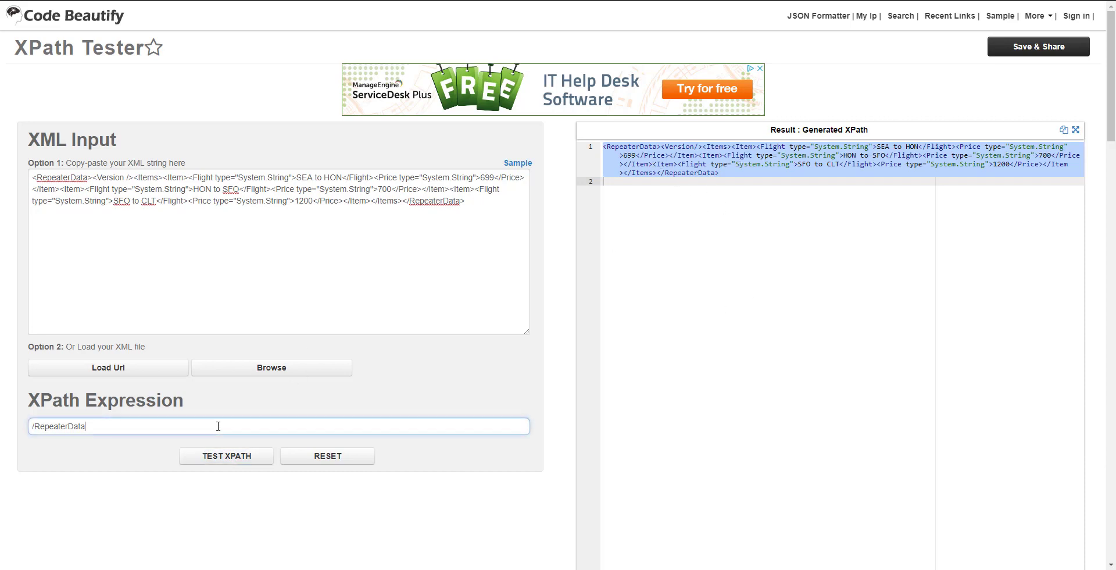
text(/Items)
click(221, 459)
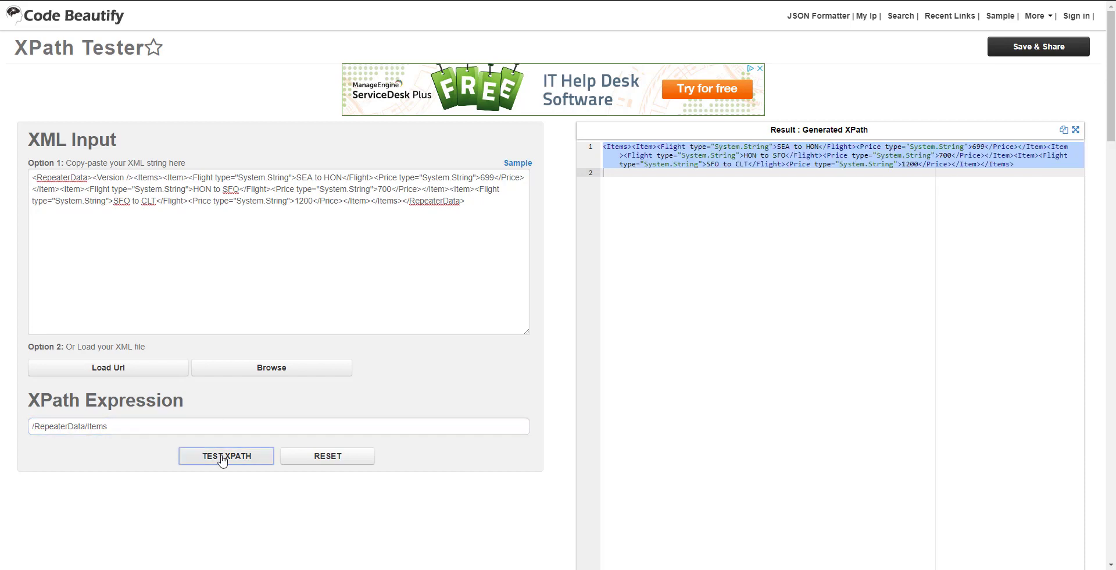
click(919, 155)
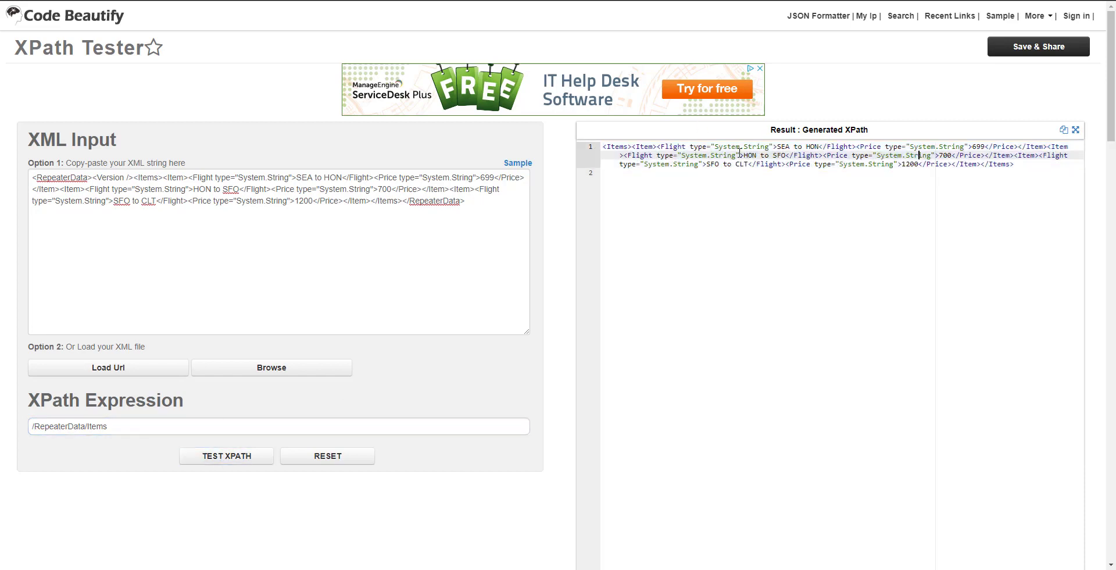
click(129, 429)
text(/Item)
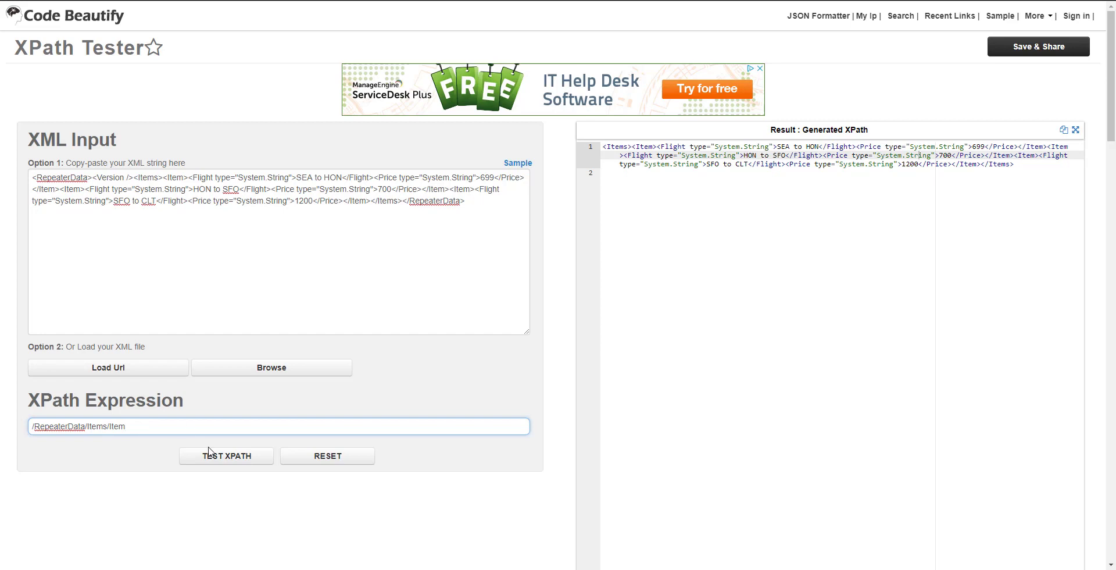
click(237, 463)
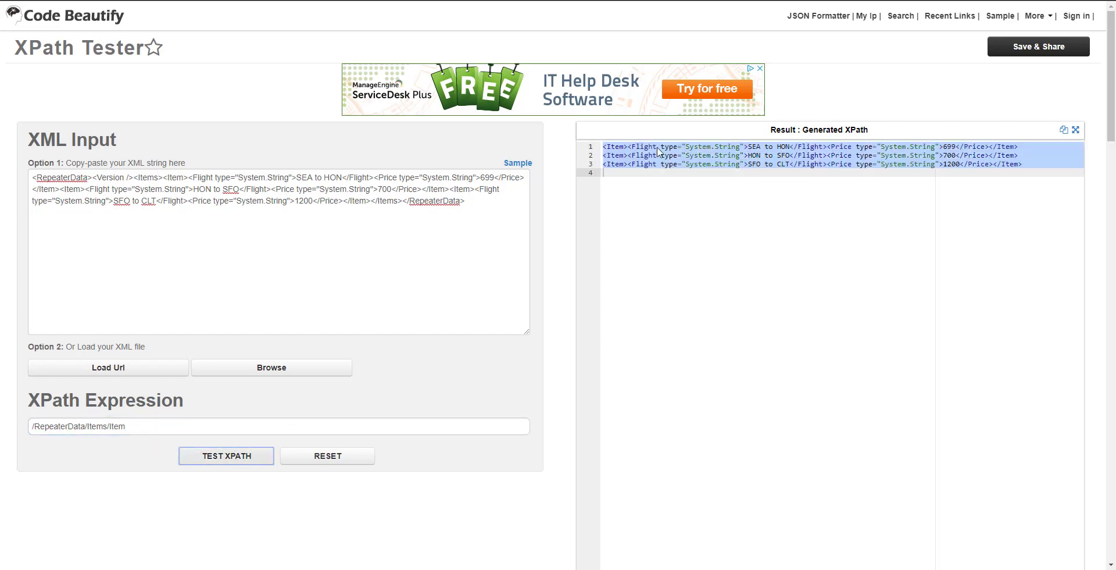
- Test /RepeaterData/Items/Item/Flight for three Flights, then edit the last step toward Price
click(123, 425)
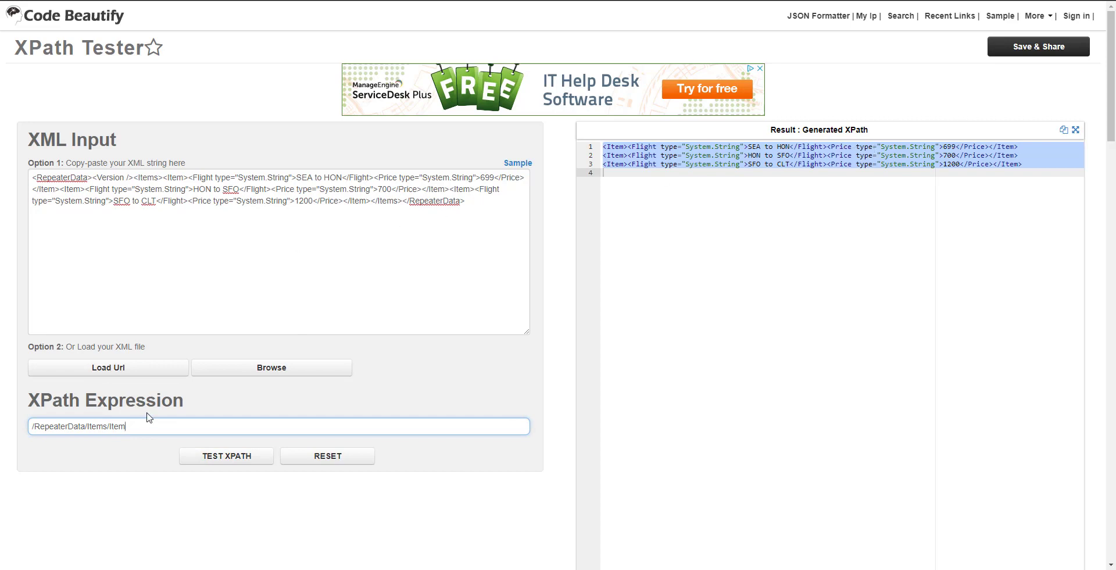
text(/Flight)
click(251, 457)
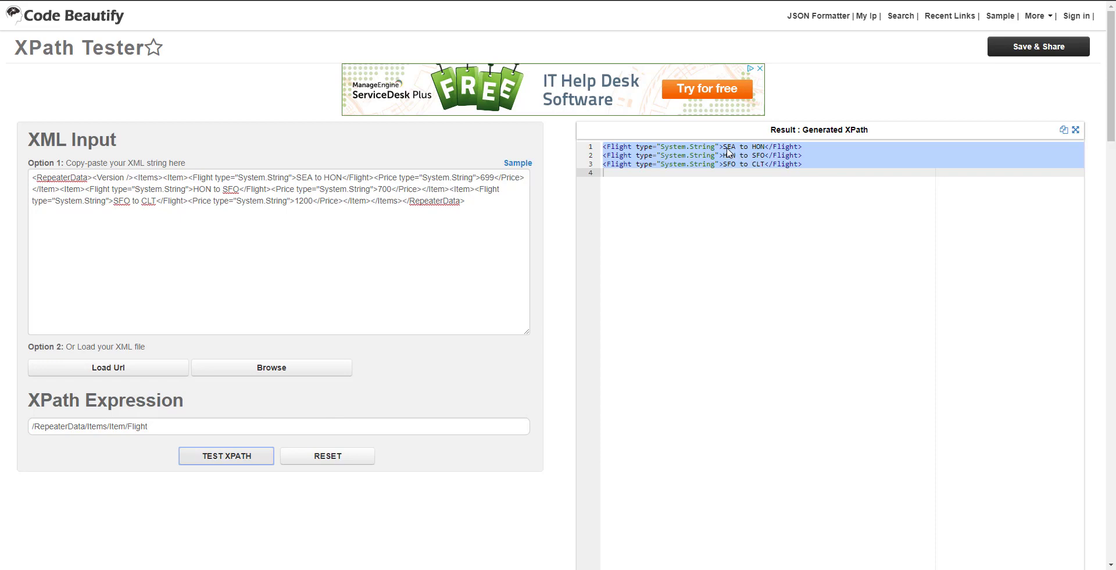
mouse_move(728, 152)
mouse_down()
mouse_move(765, 153)
mouse_move(736, 149)
mouse_up()
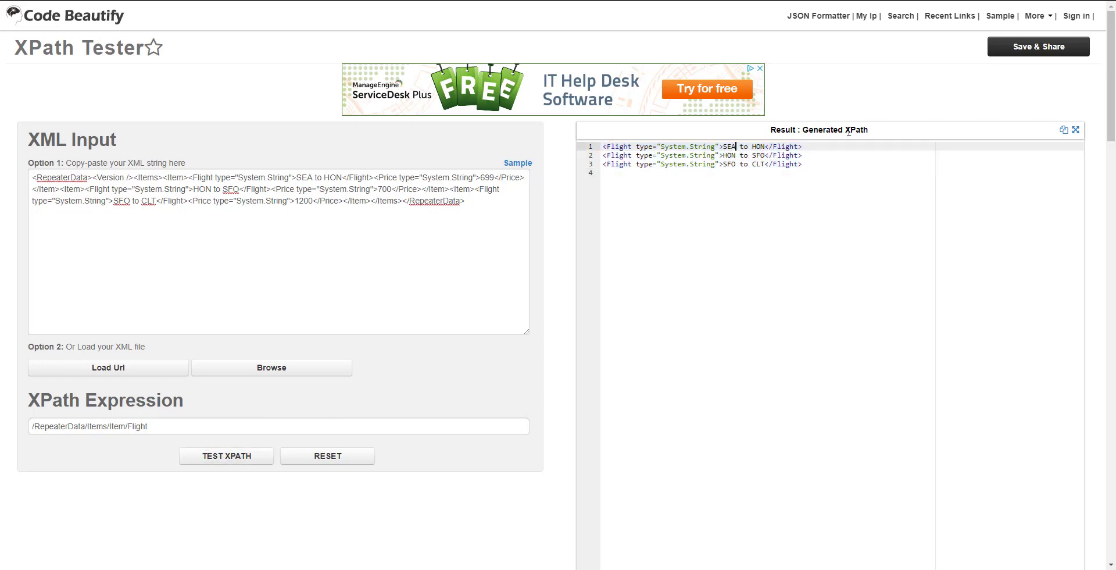
click(188, 421)
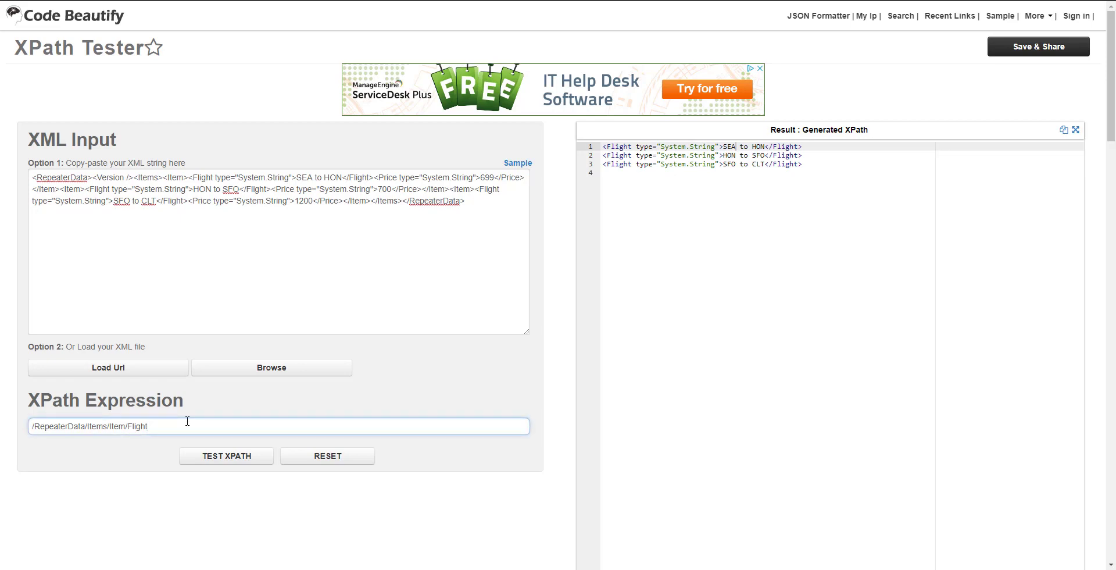
key(BackSpace)
key(BackSpace)
key(BackSpace)
- Test the Price XPath, returning 699, 700 and 1200, and cancel the Get Prices settings
click(213, 458)
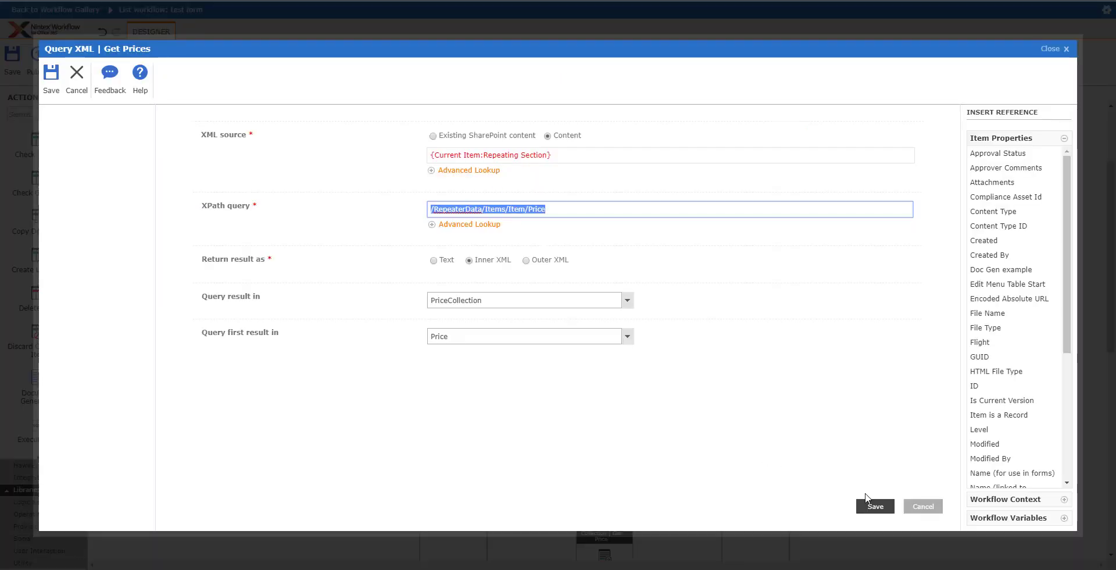
click(925, 506)
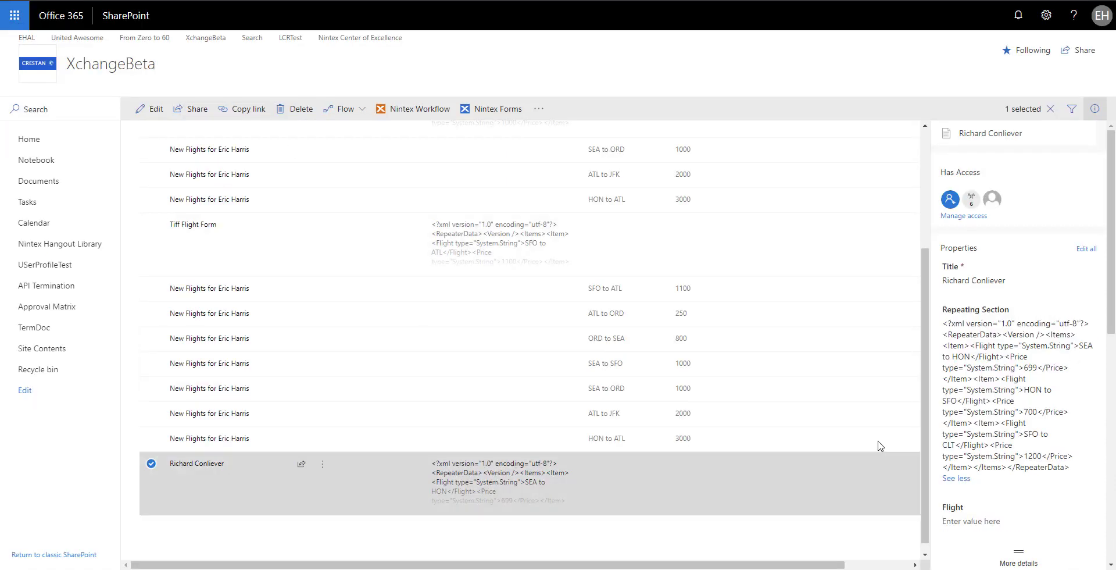
- Open the completed TestRepeater workflow status for the form item, logging prices 699, 700 and 1200
right_click(130, 429)
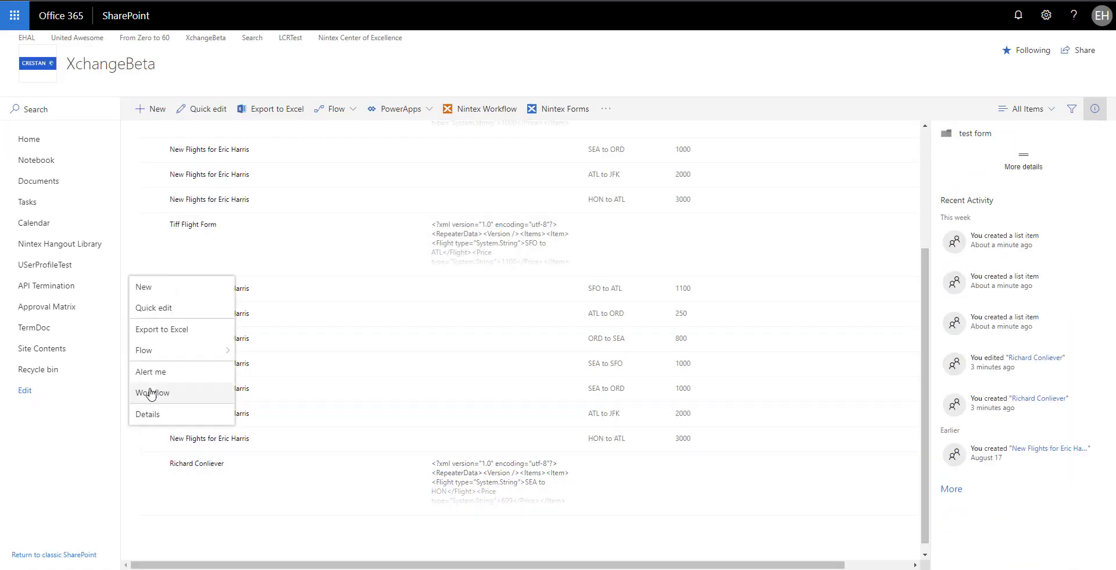
click(103, 26)
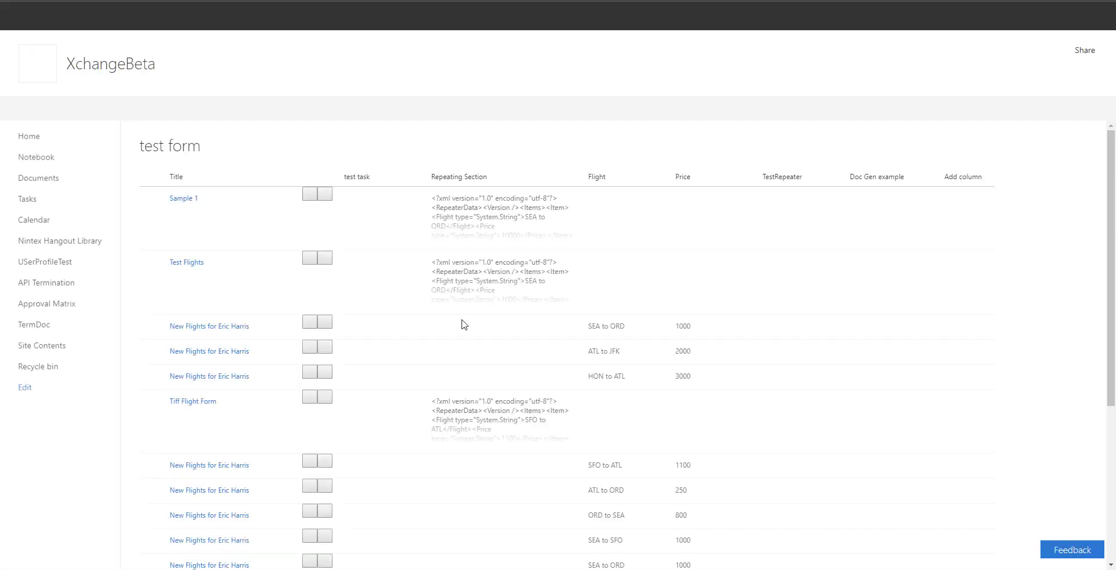
scroll(463, 324, down, 4)
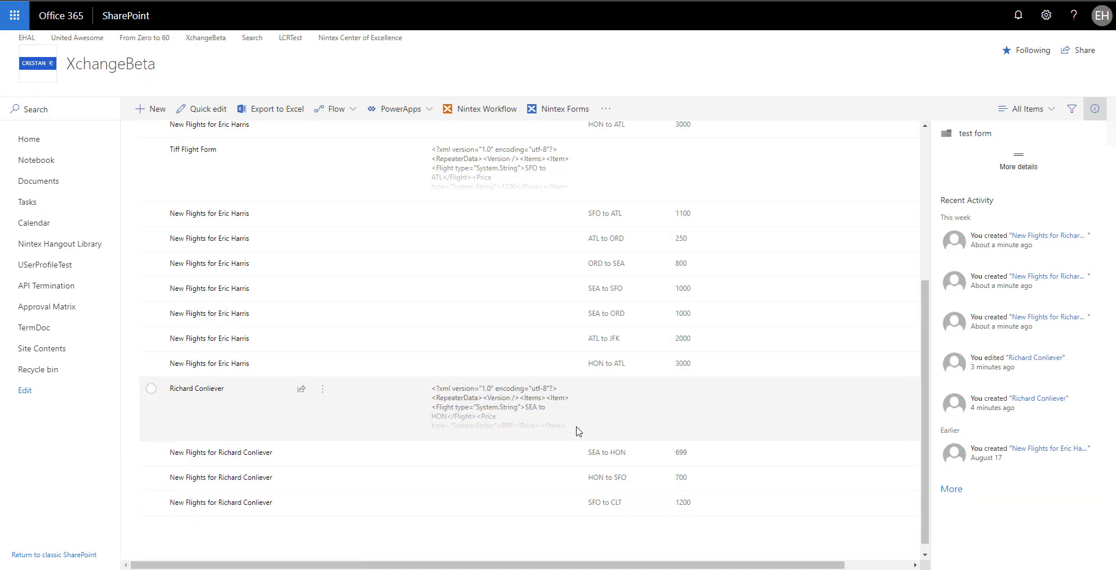
click(323, 389)
mouse_move(356, 349)
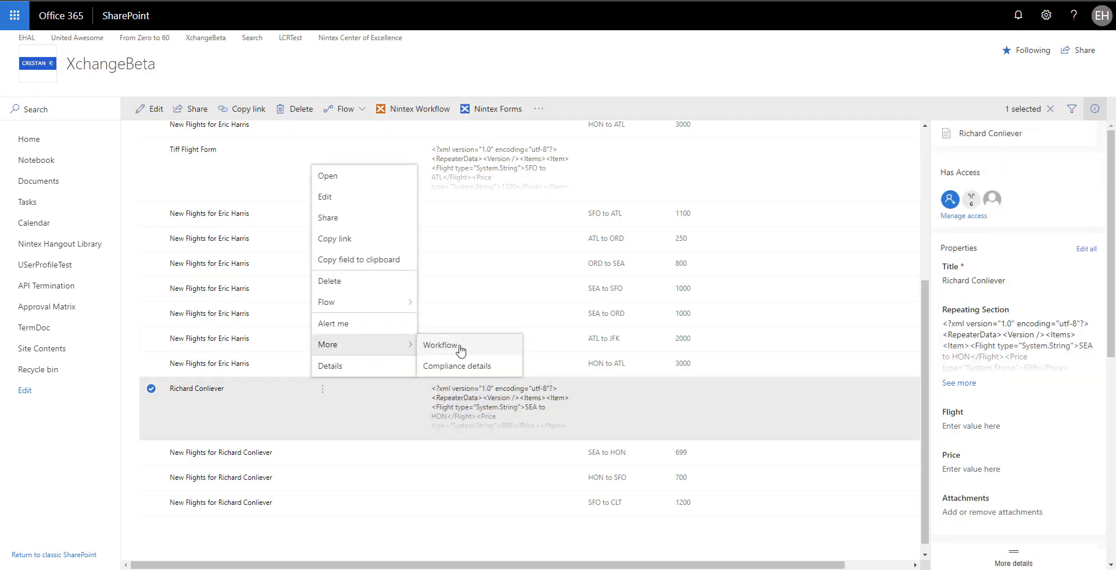
click(465, 349)
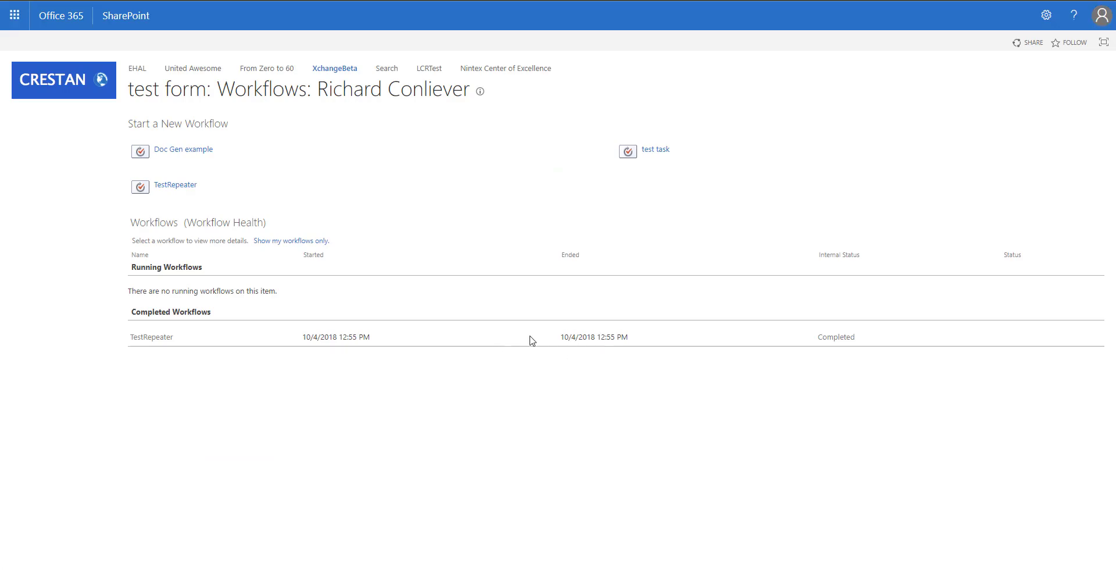
click(141, 337)
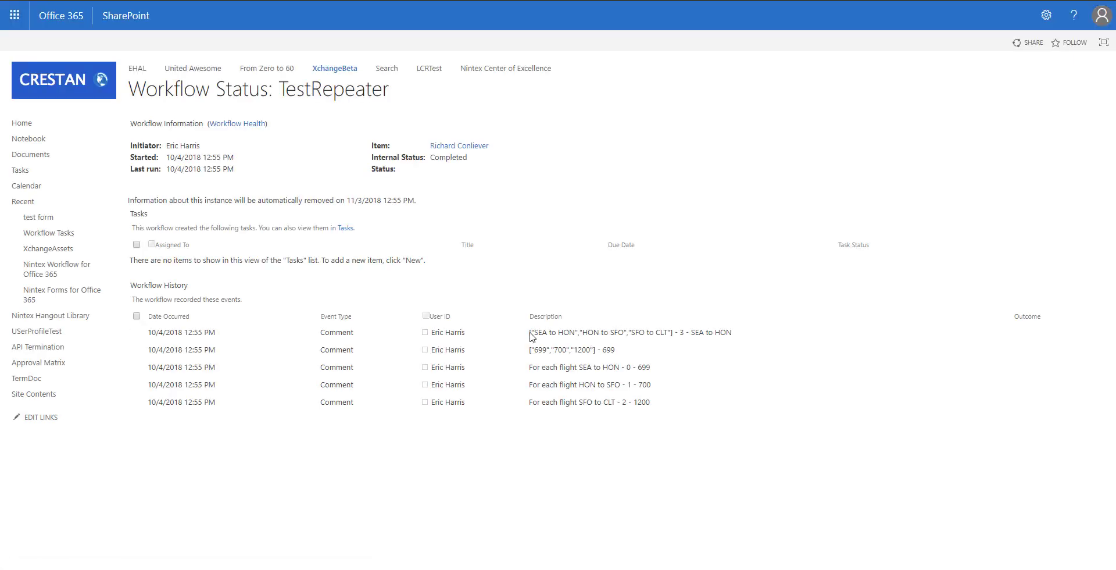
- Check the logged flights, then confirm the test form list shows items priced 699, 700 and 1200
drag(530, 336, 743, 331)
click(743, 337)
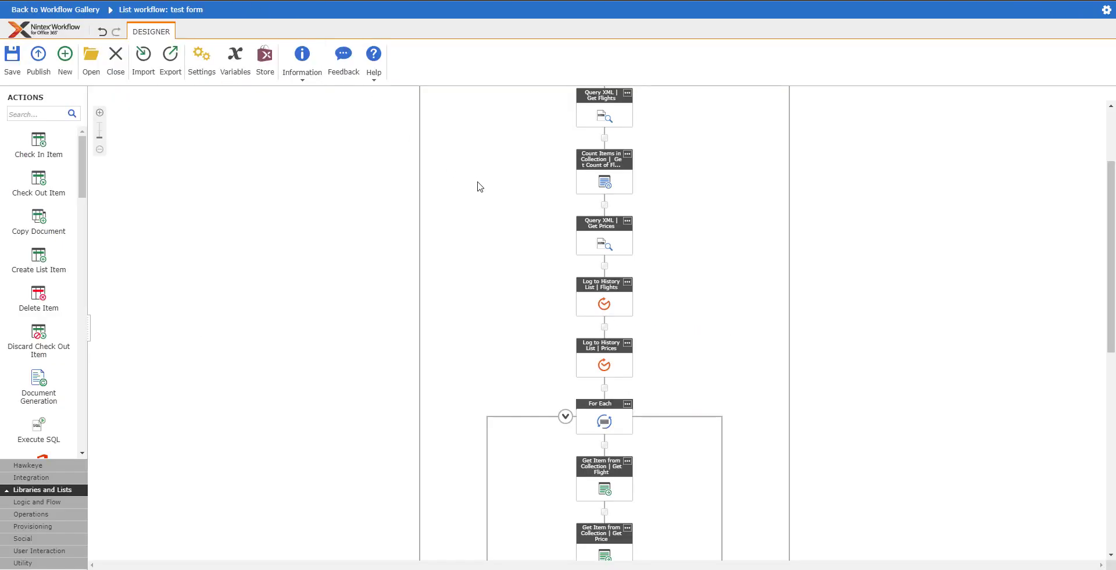
scroll(480, 195, up, 5)
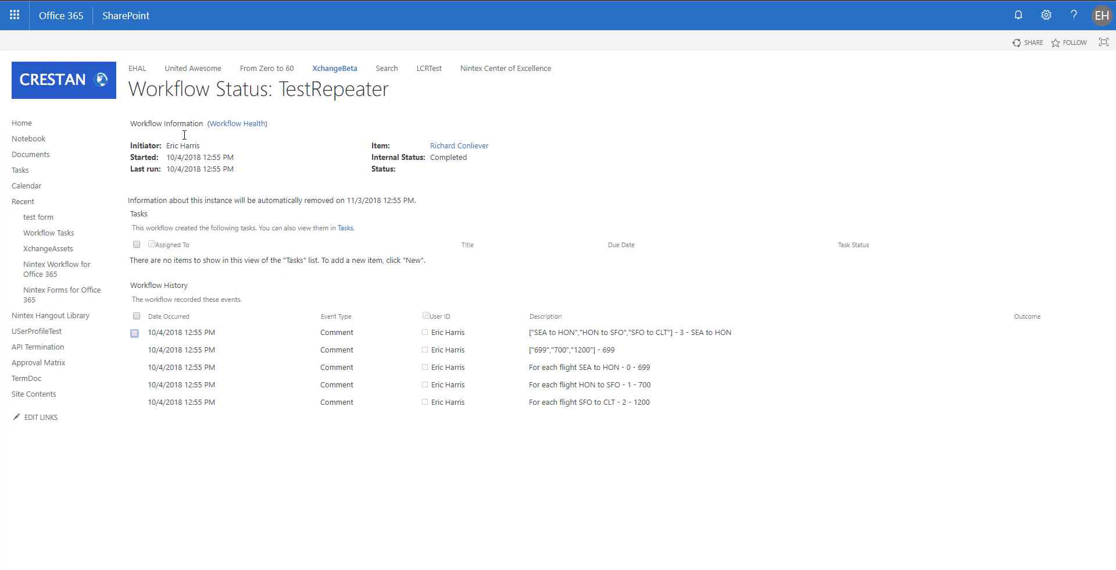
key(alt+Left)
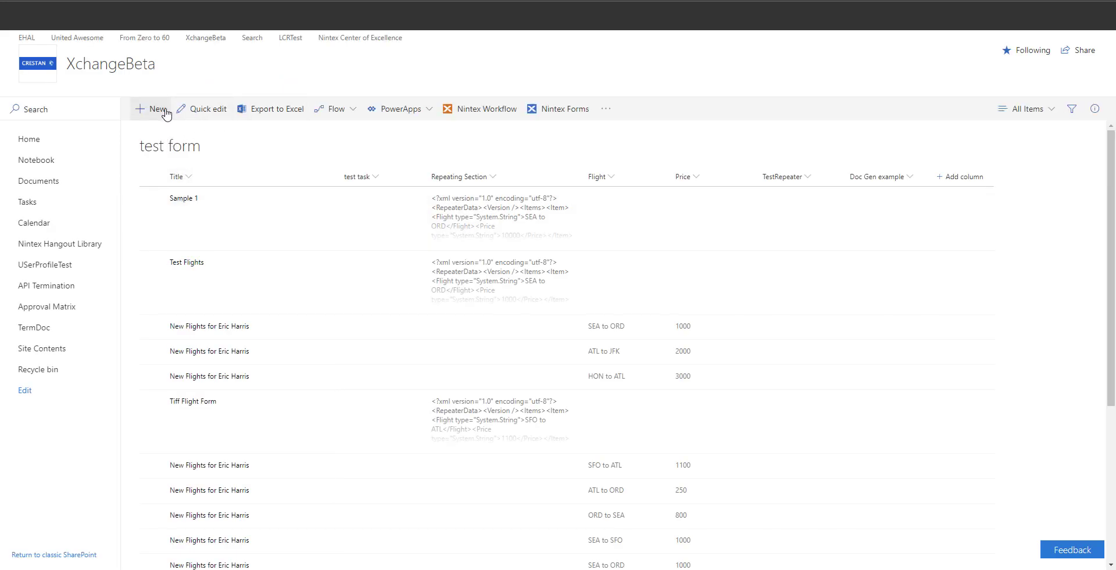
scroll(533, 393, down, 5)
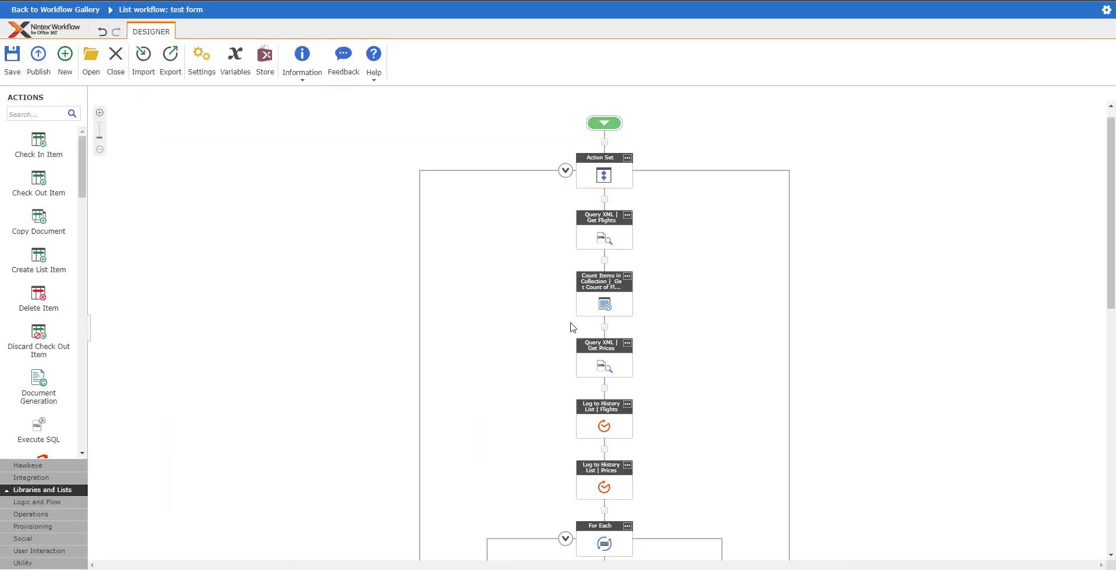
scroll(581, 360, down, 3)
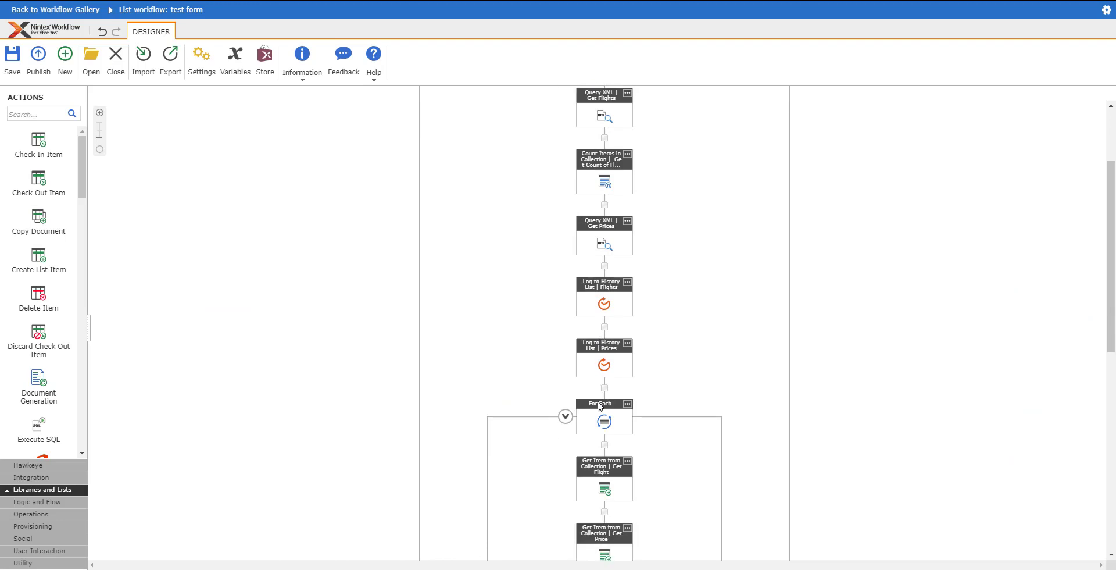
scroll(599, 406, down, 5)
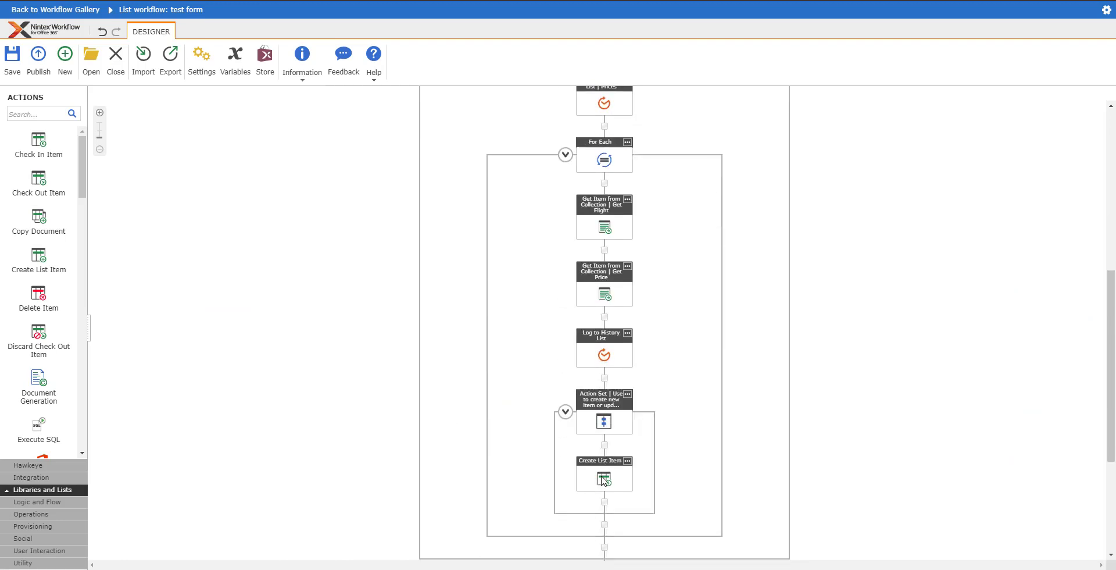
double_click(603, 479)
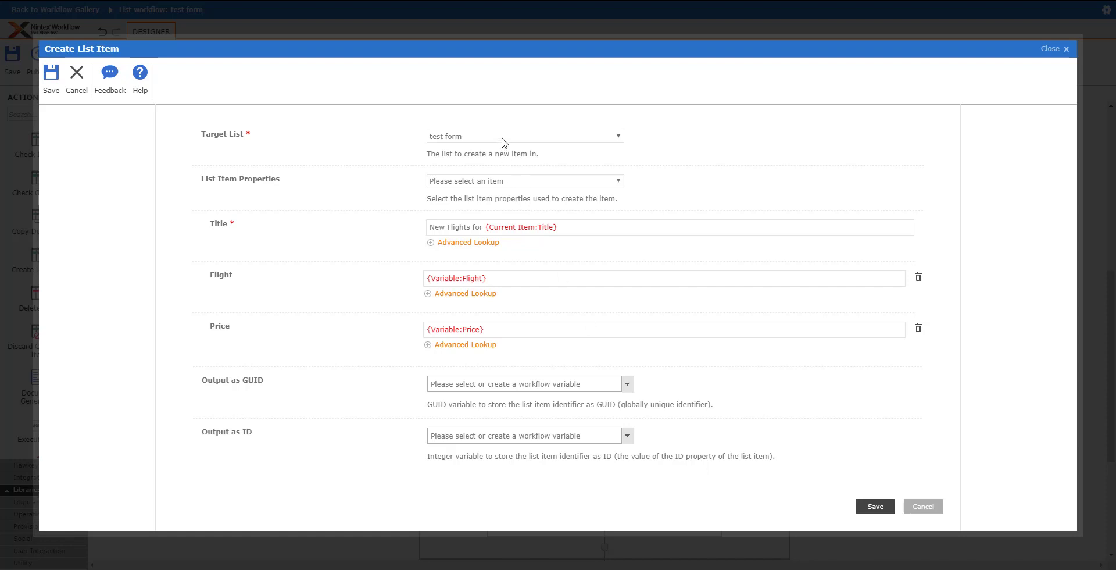
click(923, 505)
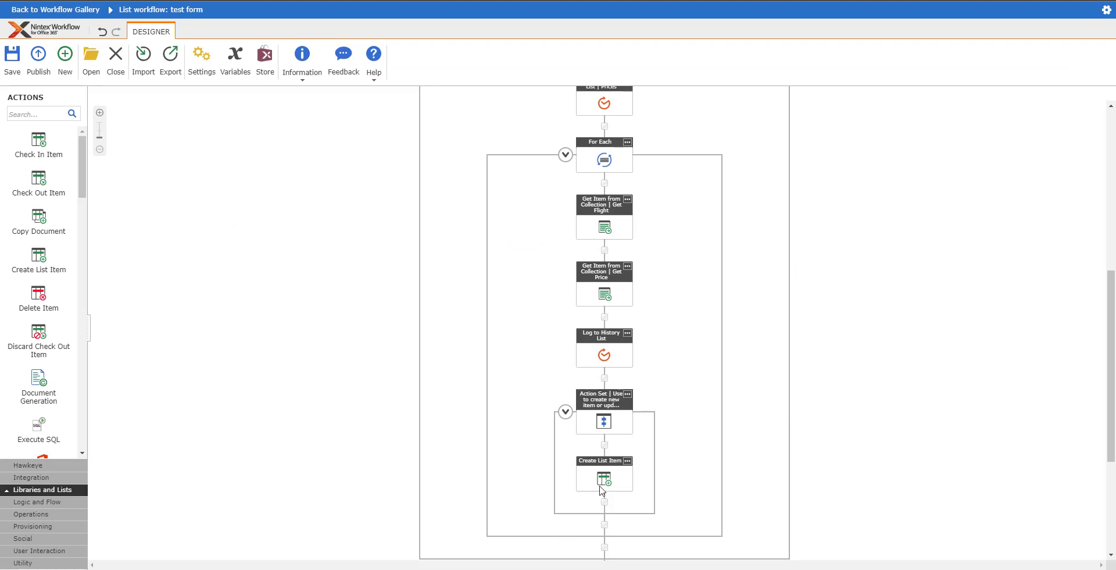
scroll(689, 153, up, 2)
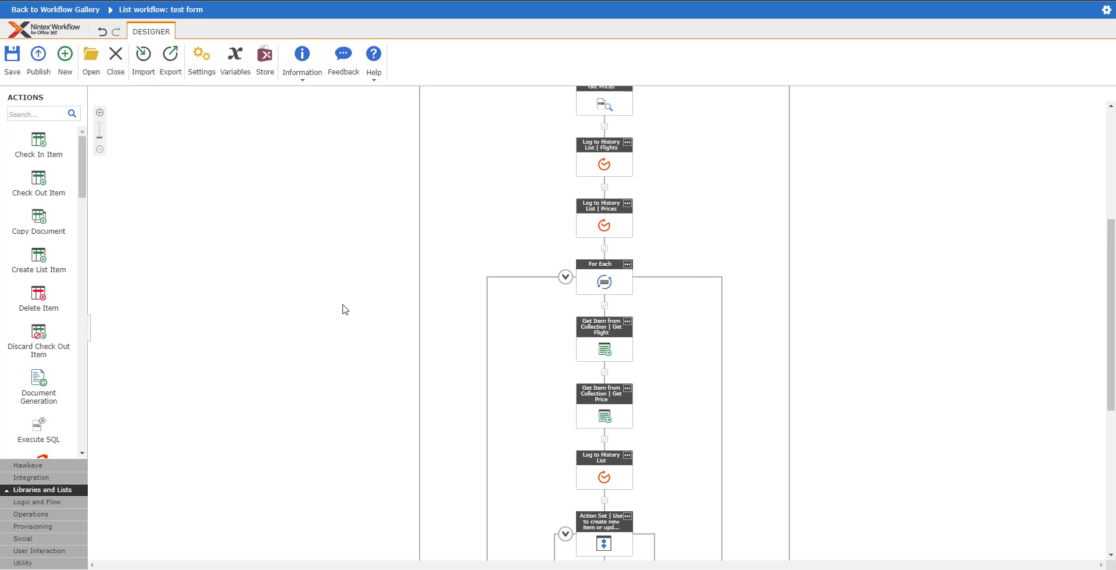
scroll(298, 265, up, 4)
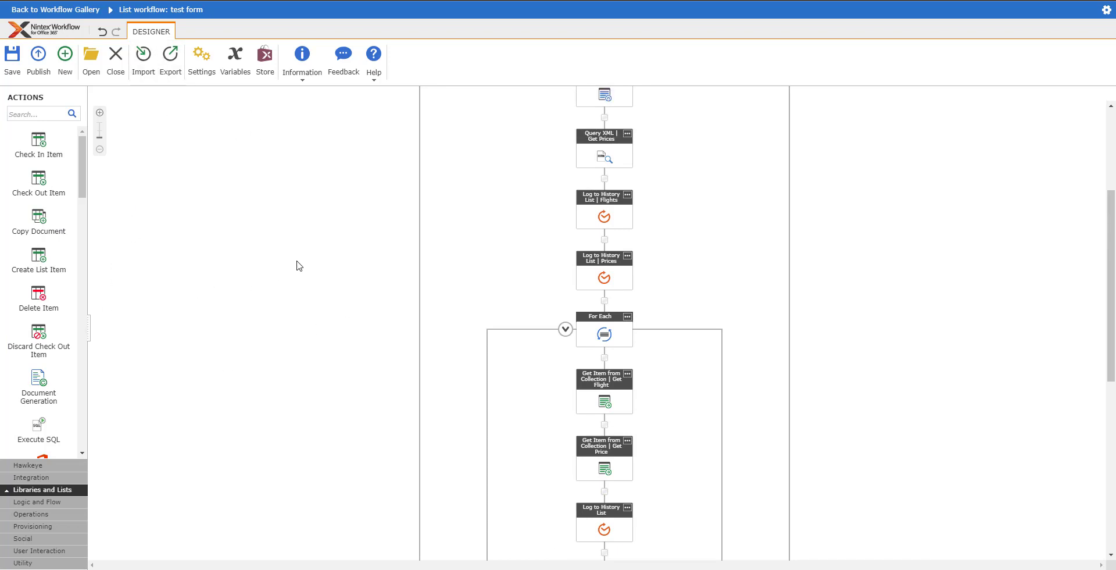